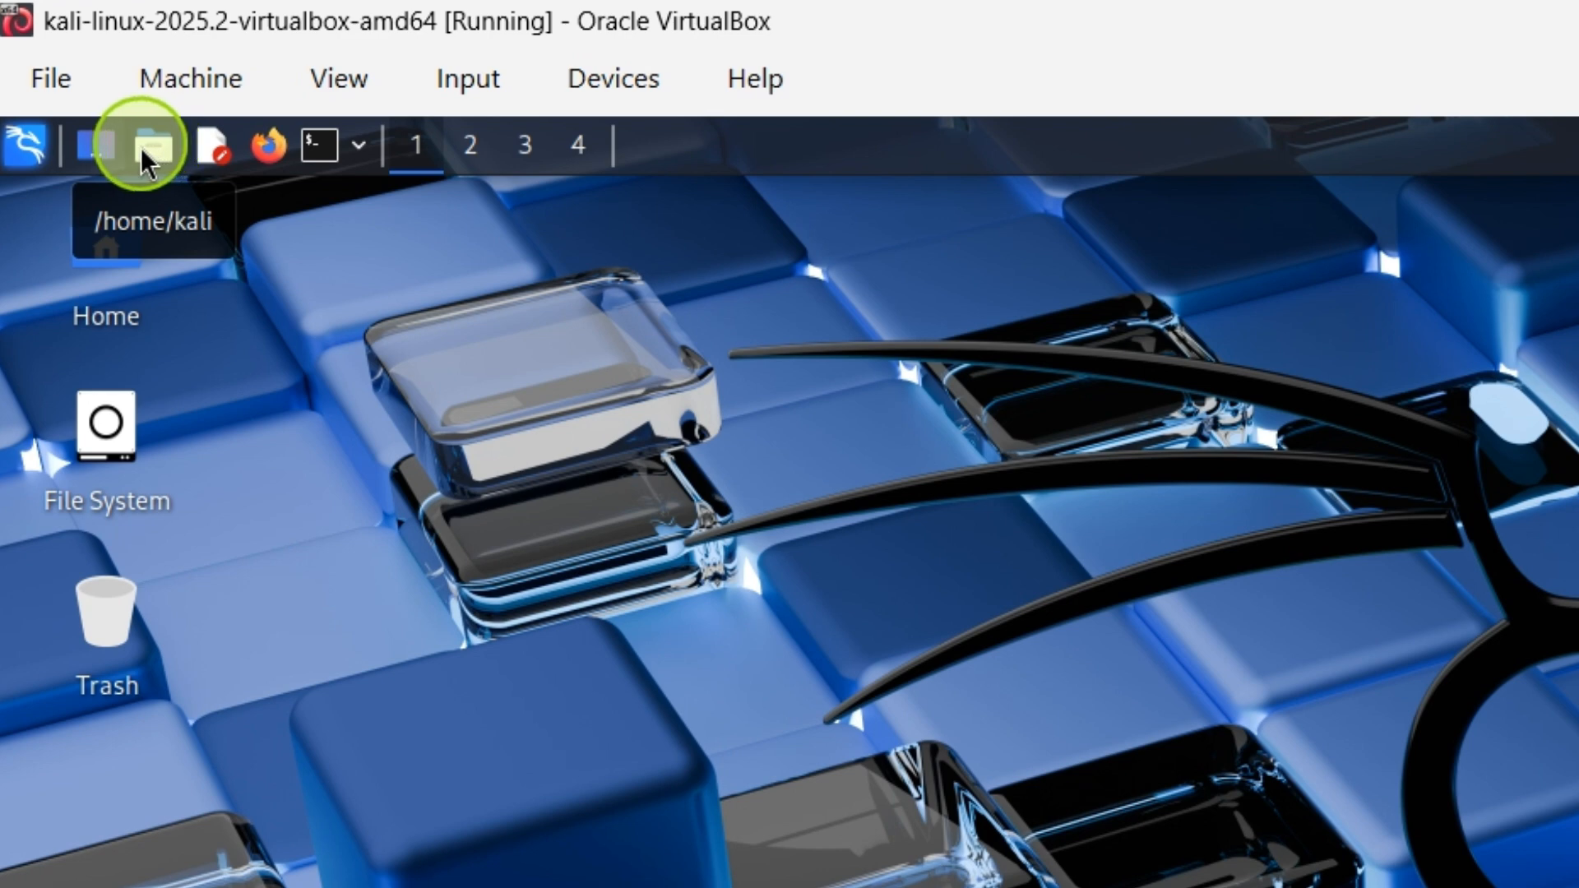
# Open the /home/kali folder in the file manager.
pyautogui.click(148, 150)
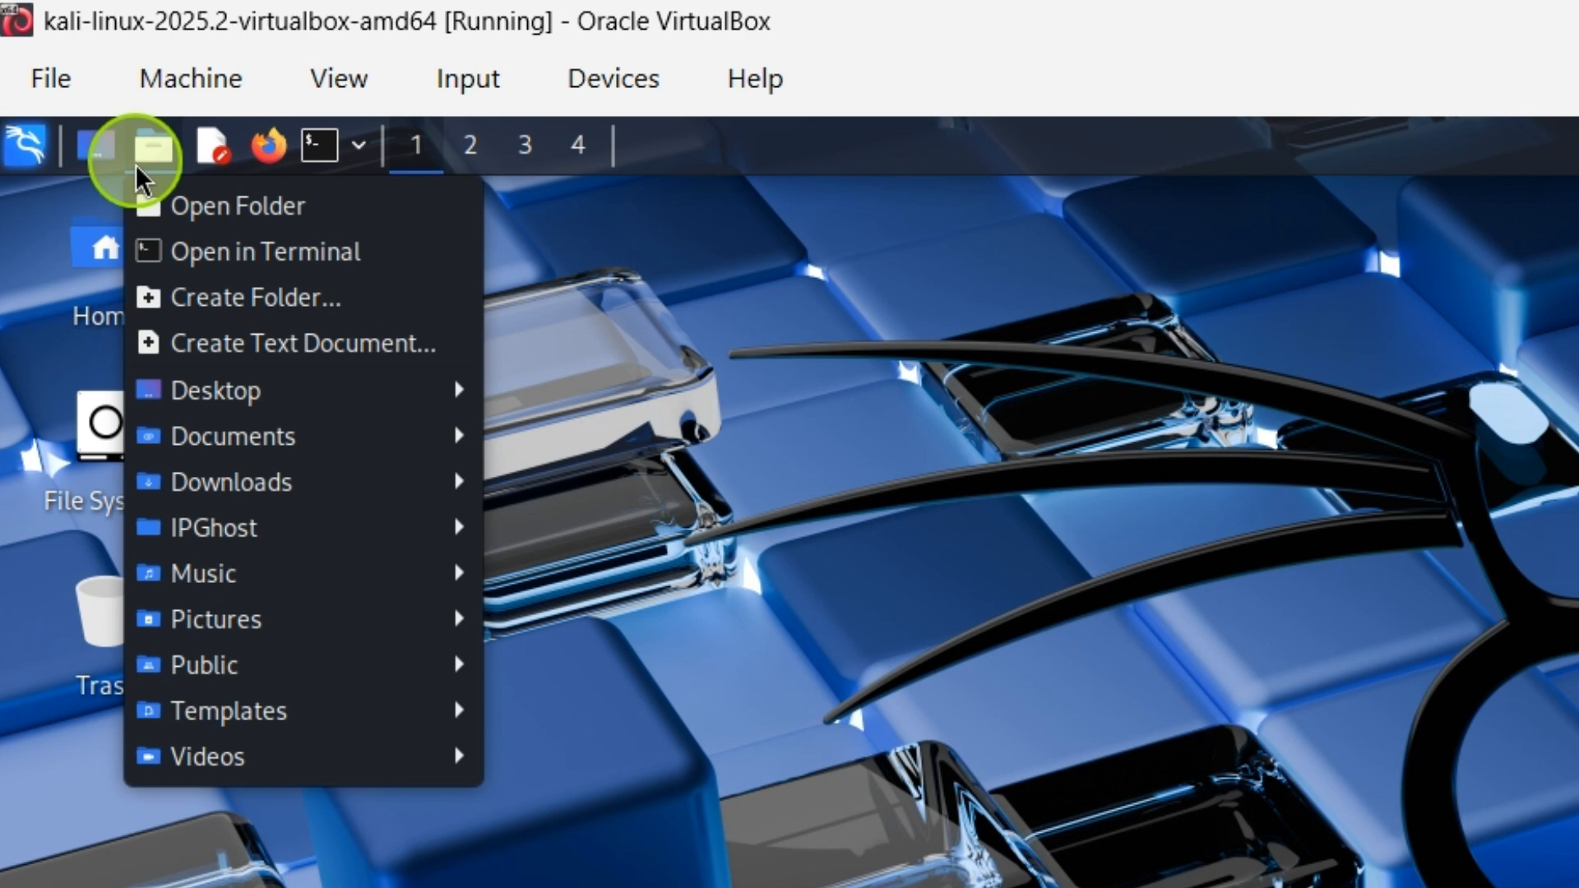
pyautogui.click(248, 211)
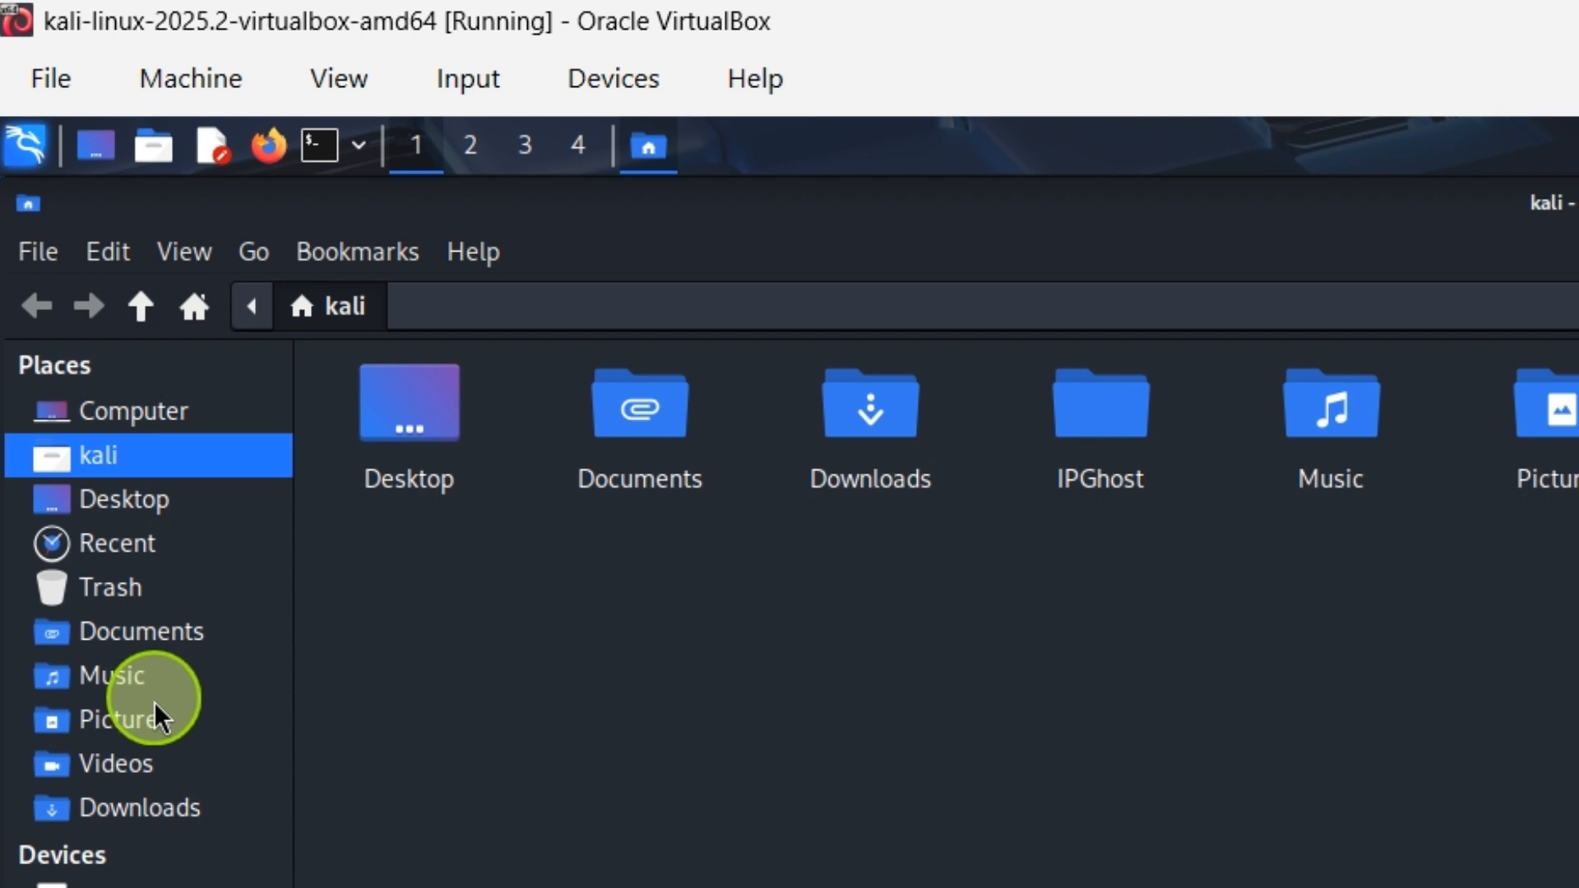
# Examine the contents of the Desktop, Recent, Trash, Documents, Music, Pictures, Videos and Downloads locations.
pyautogui.click(131, 516)
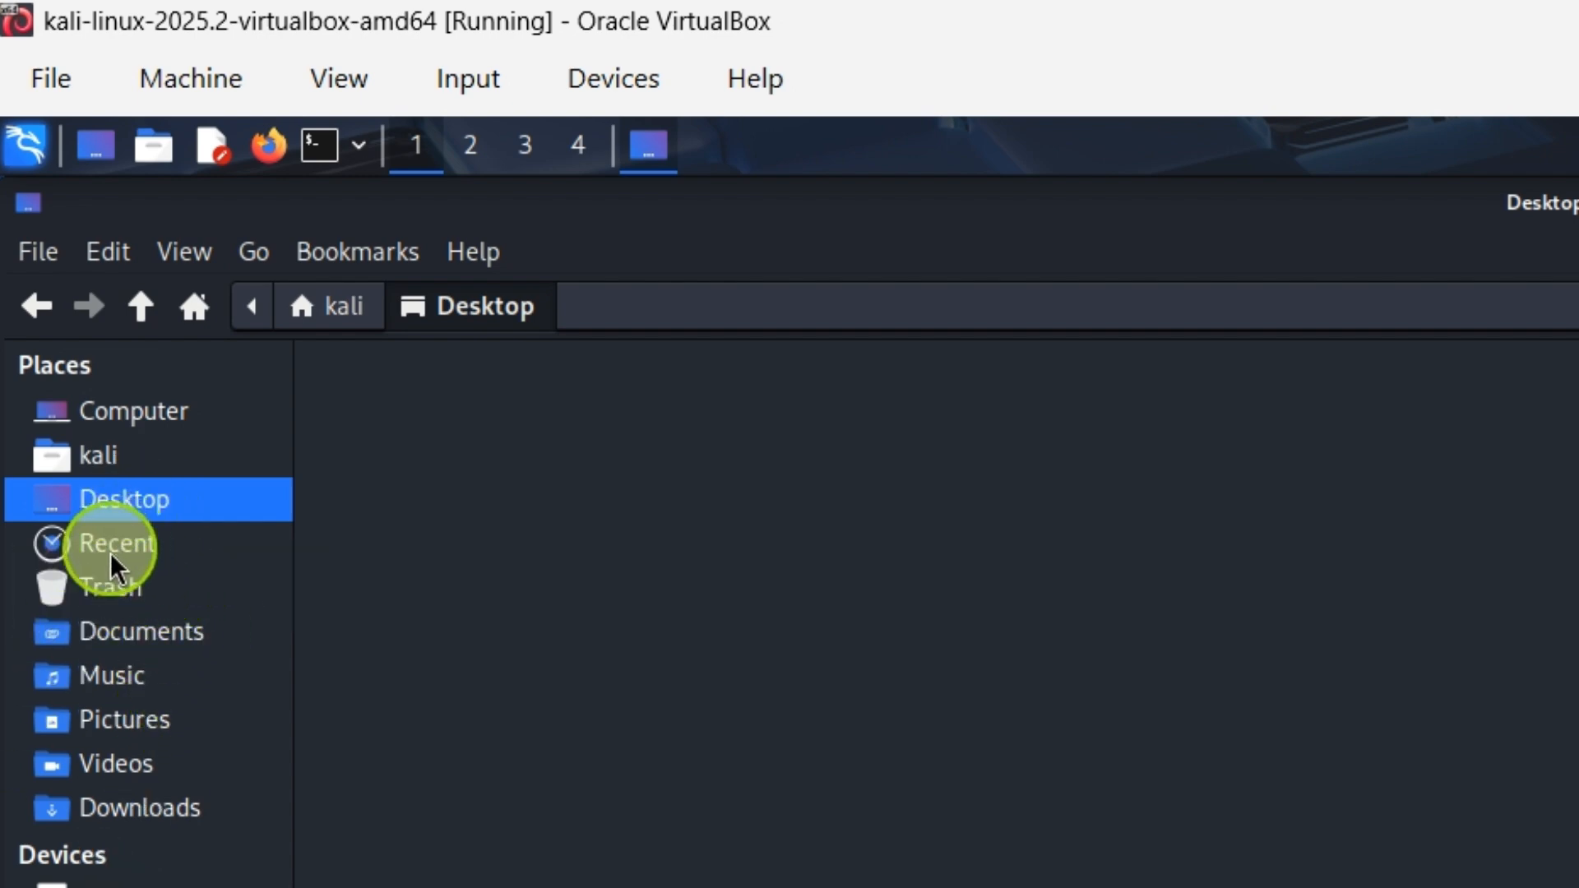
pyautogui.click(136, 551)
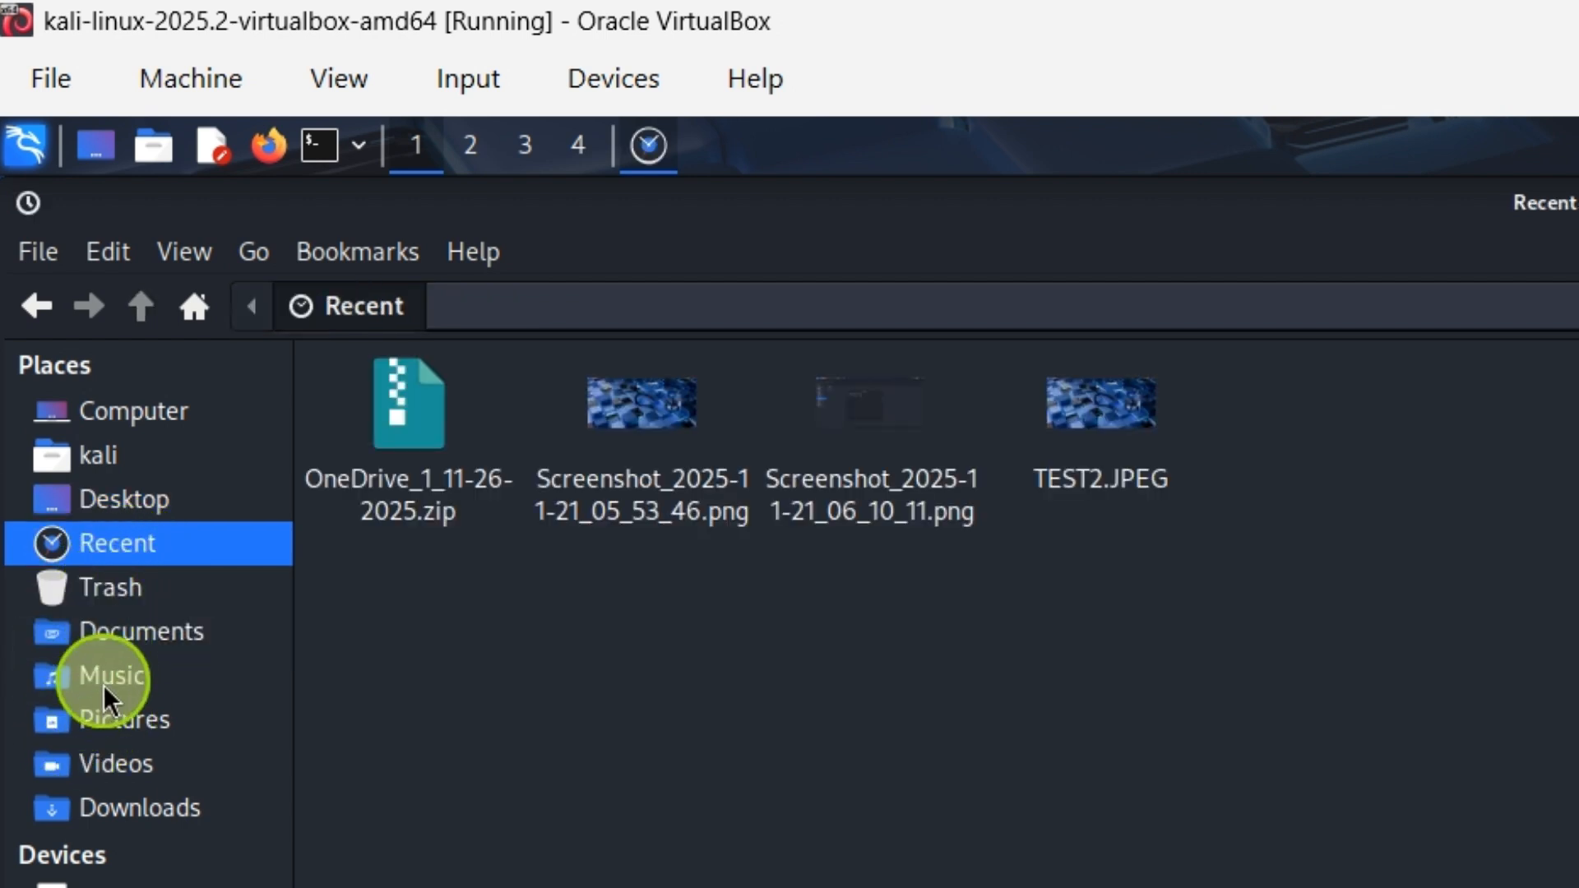
pyautogui.click(123, 599)
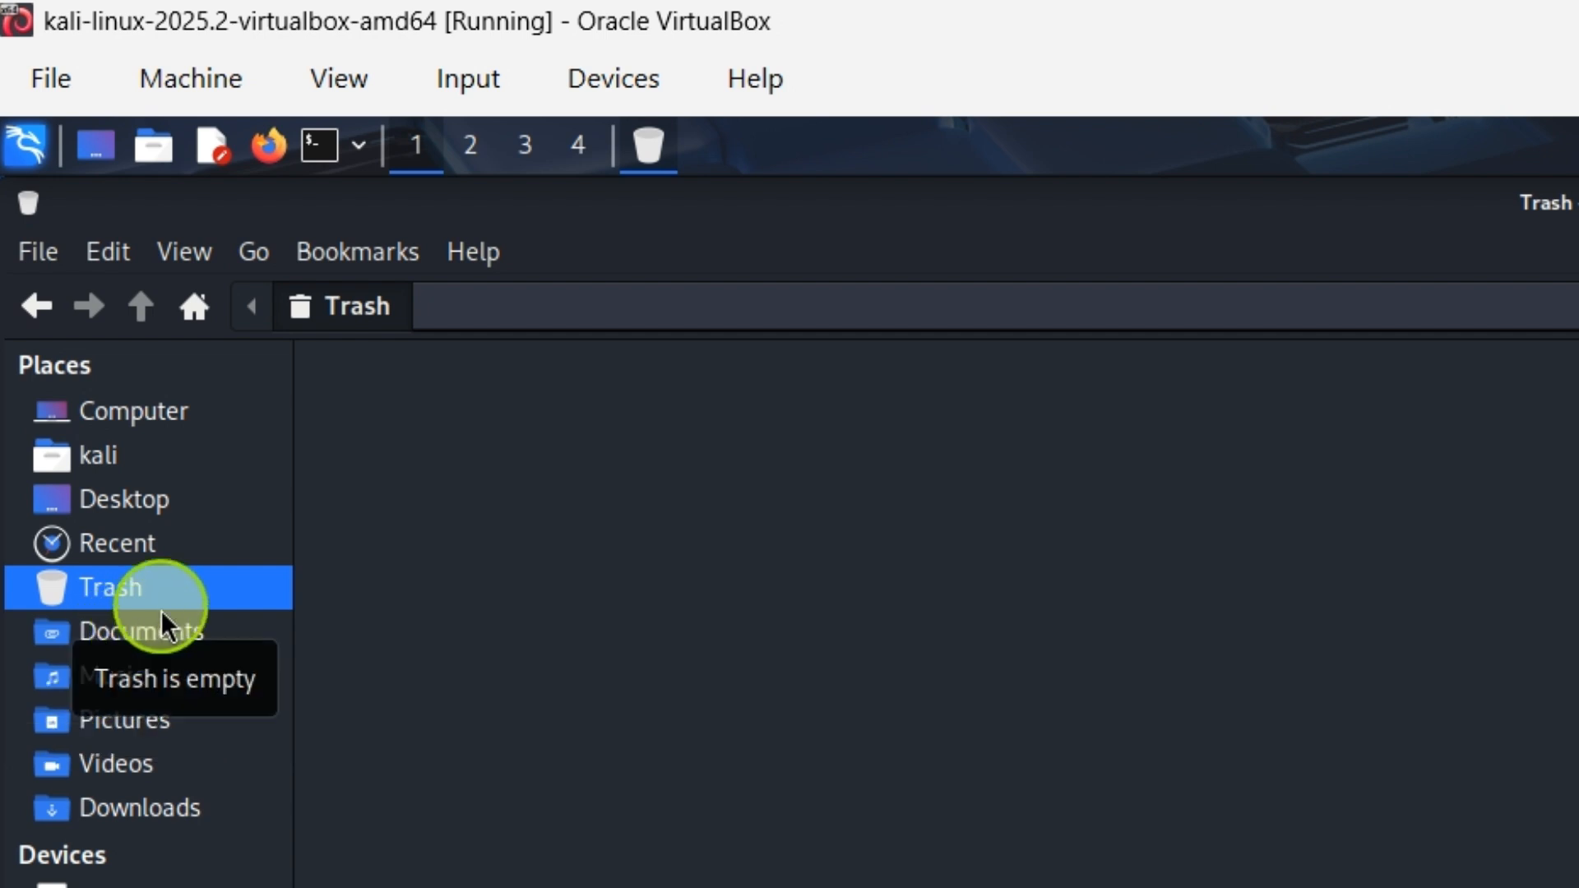
pyautogui.click(146, 650)
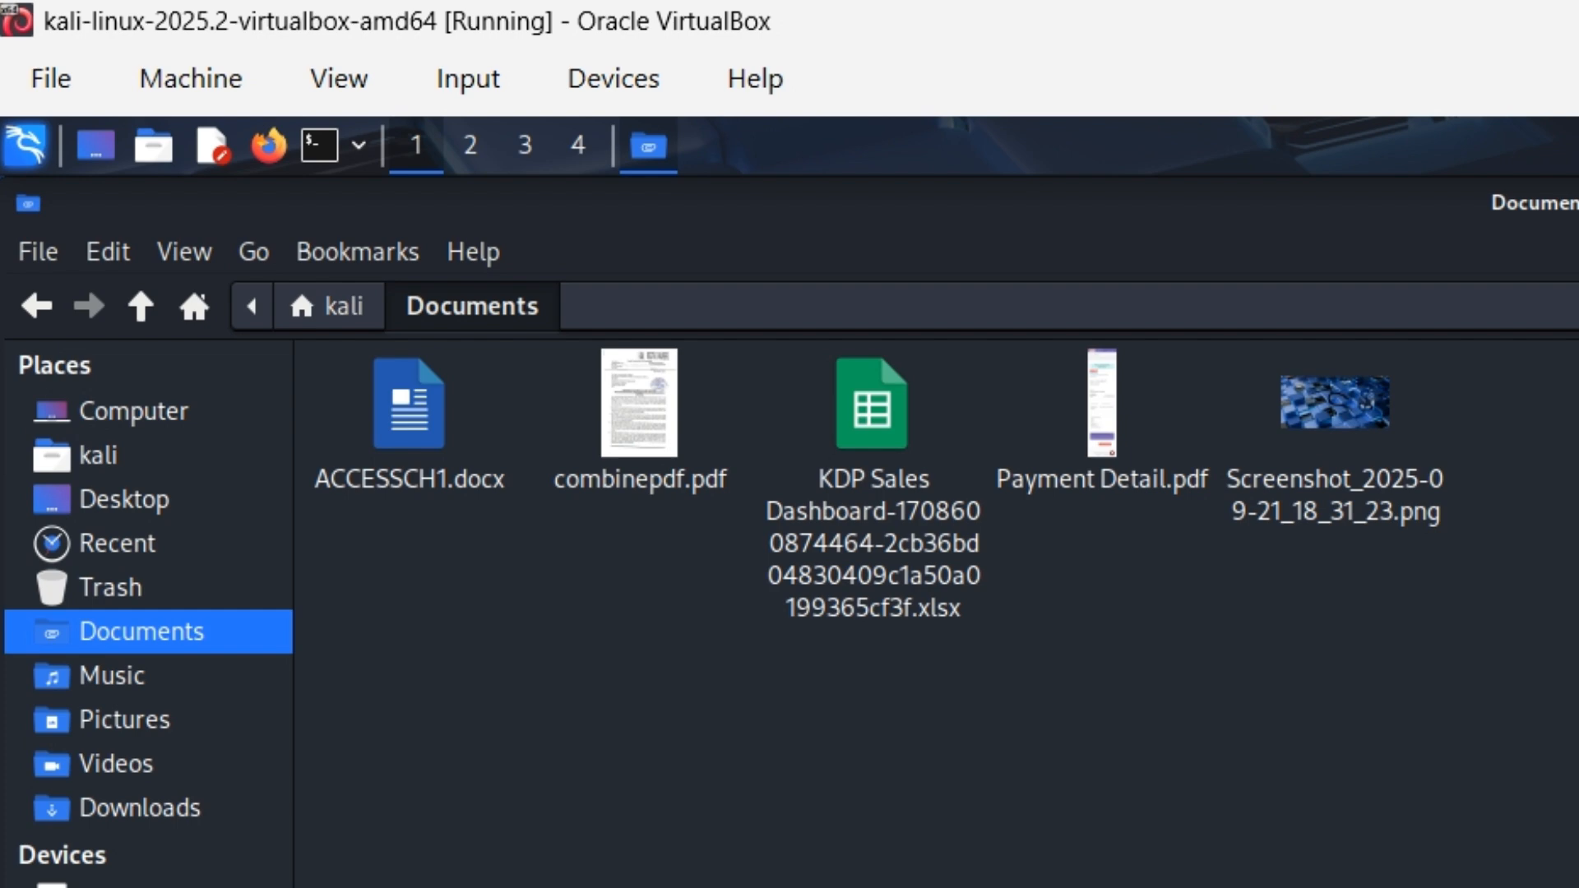
pyautogui.click(122, 684)
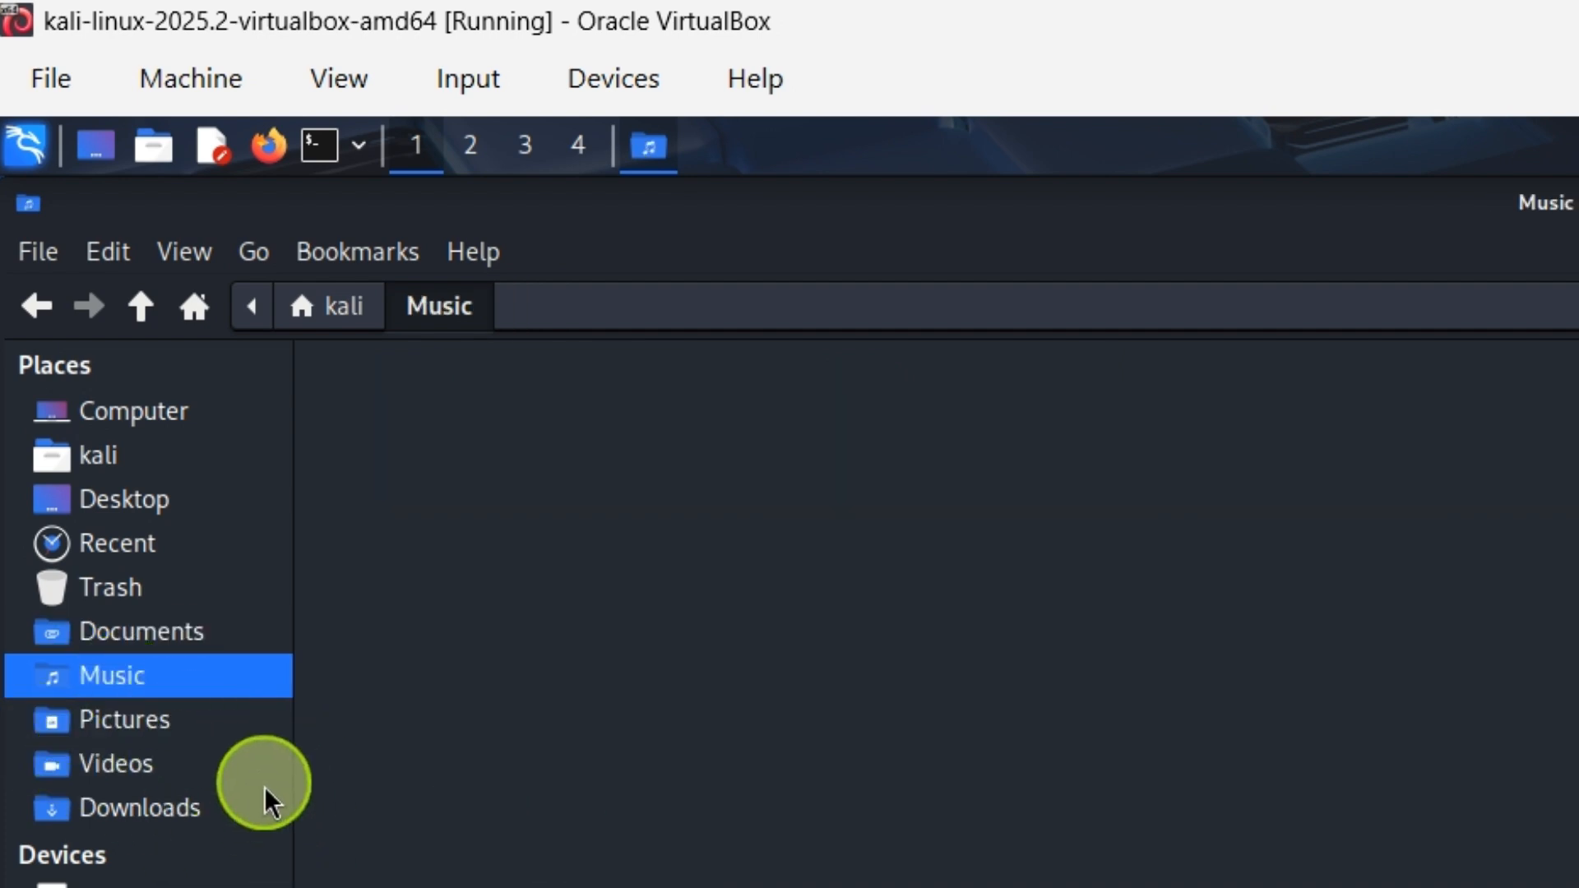
pyautogui.click(137, 736)
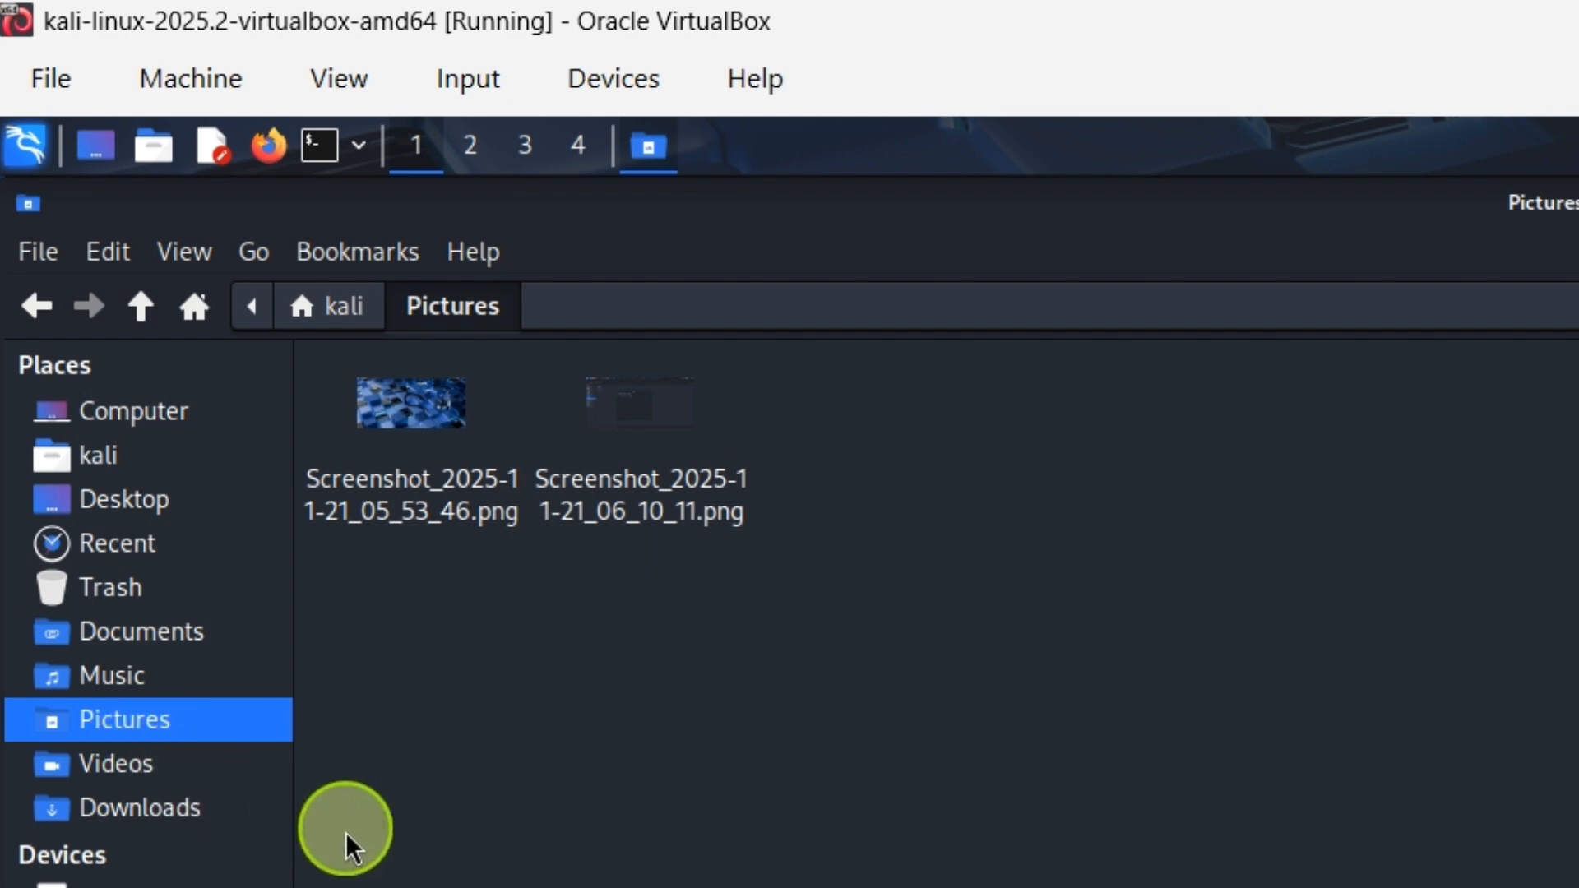
pyautogui.click(116, 765)
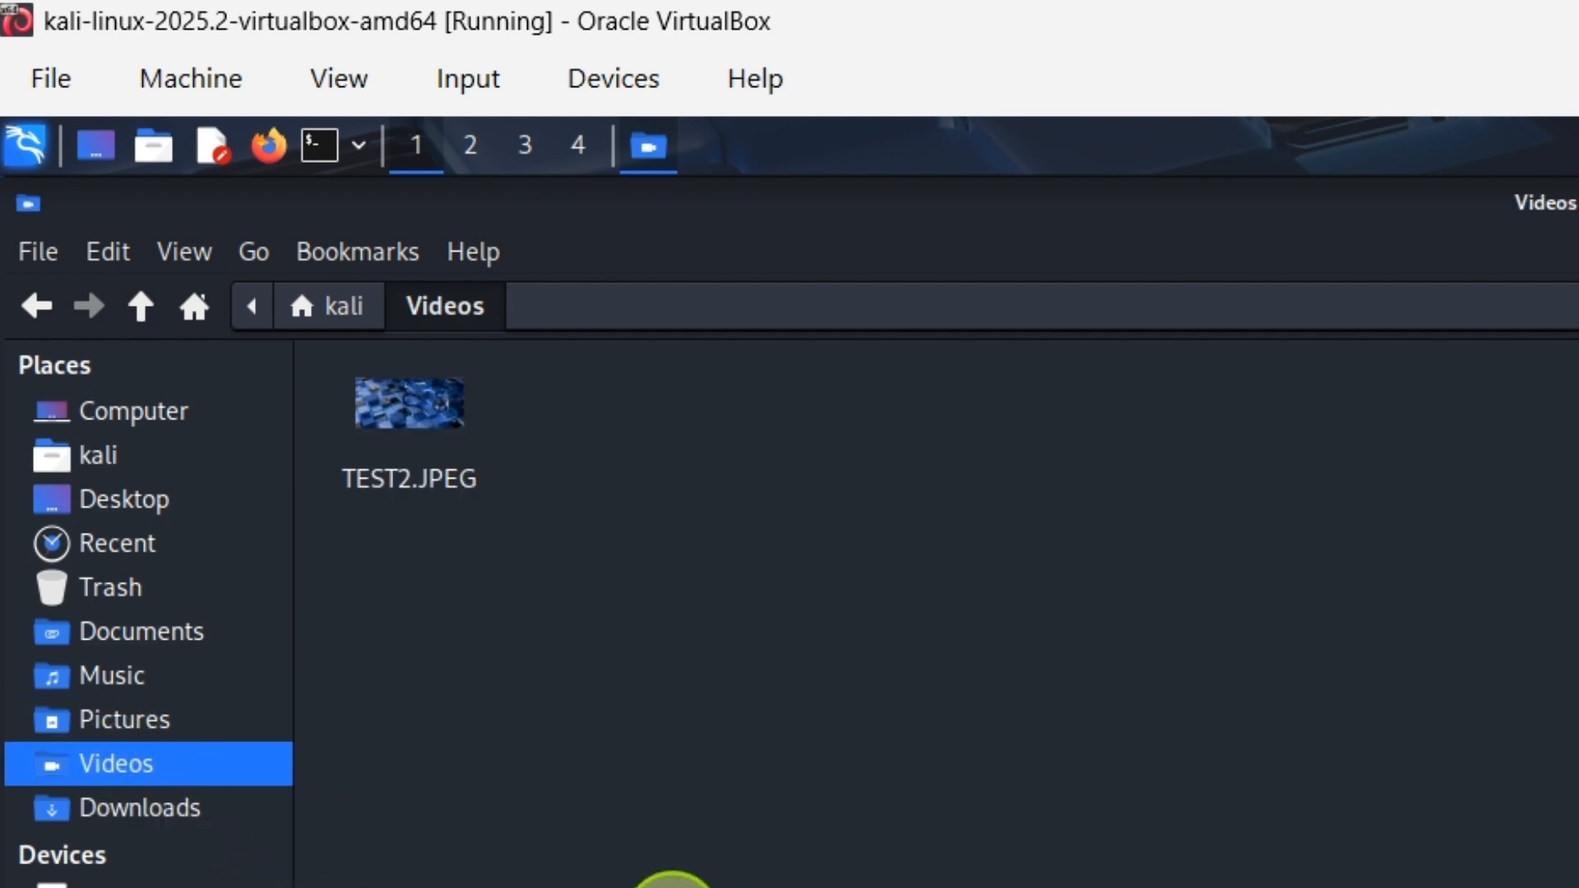
pyautogui.click(185, 818)
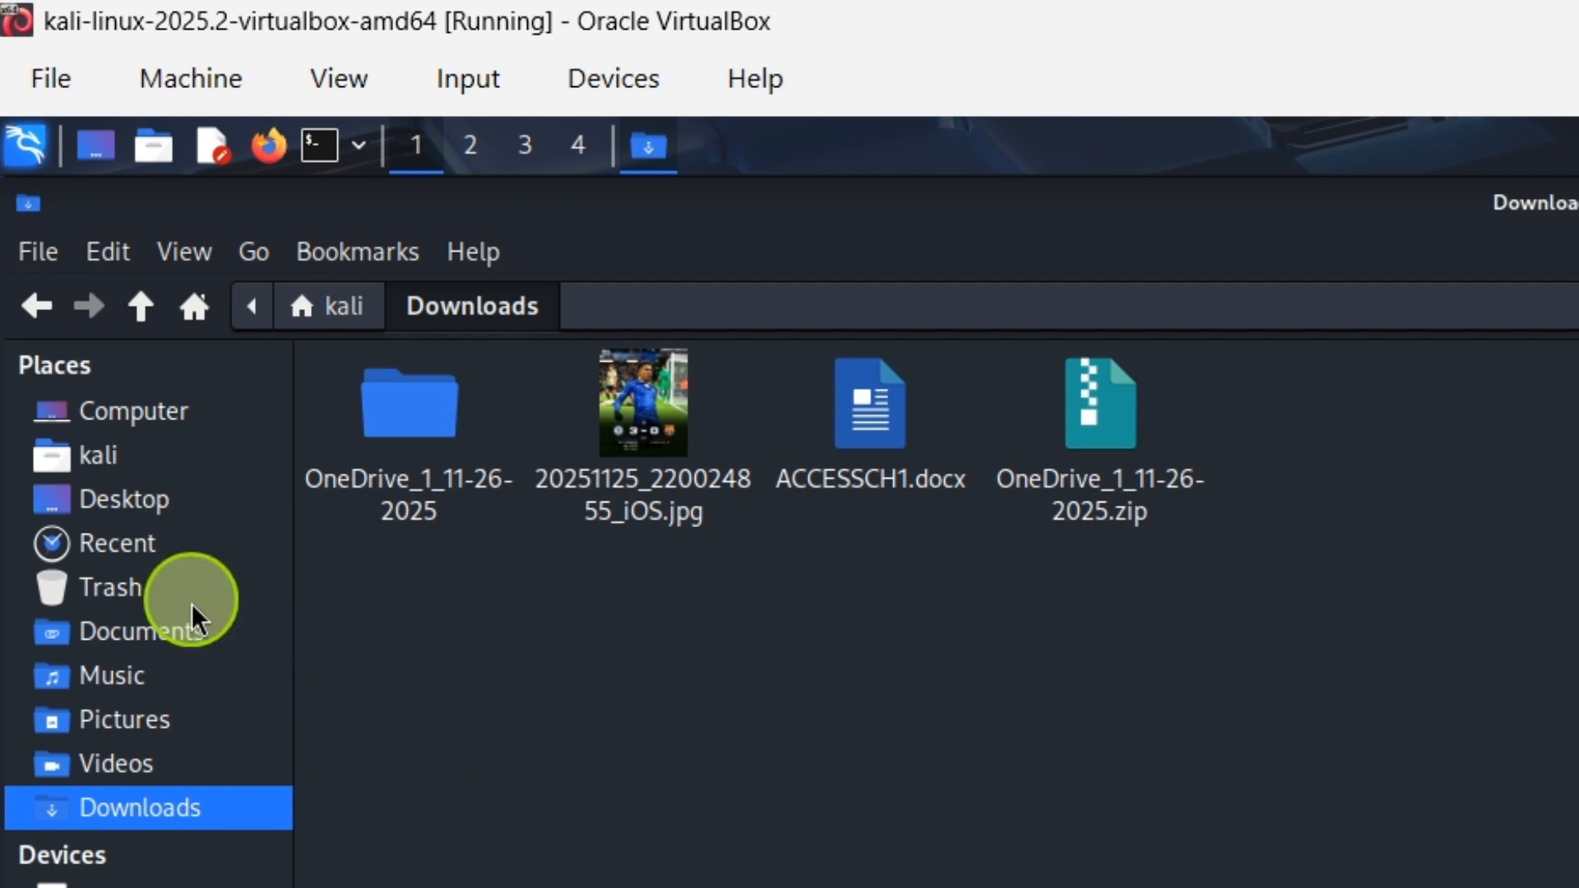
pyautogui.click(136, 658)
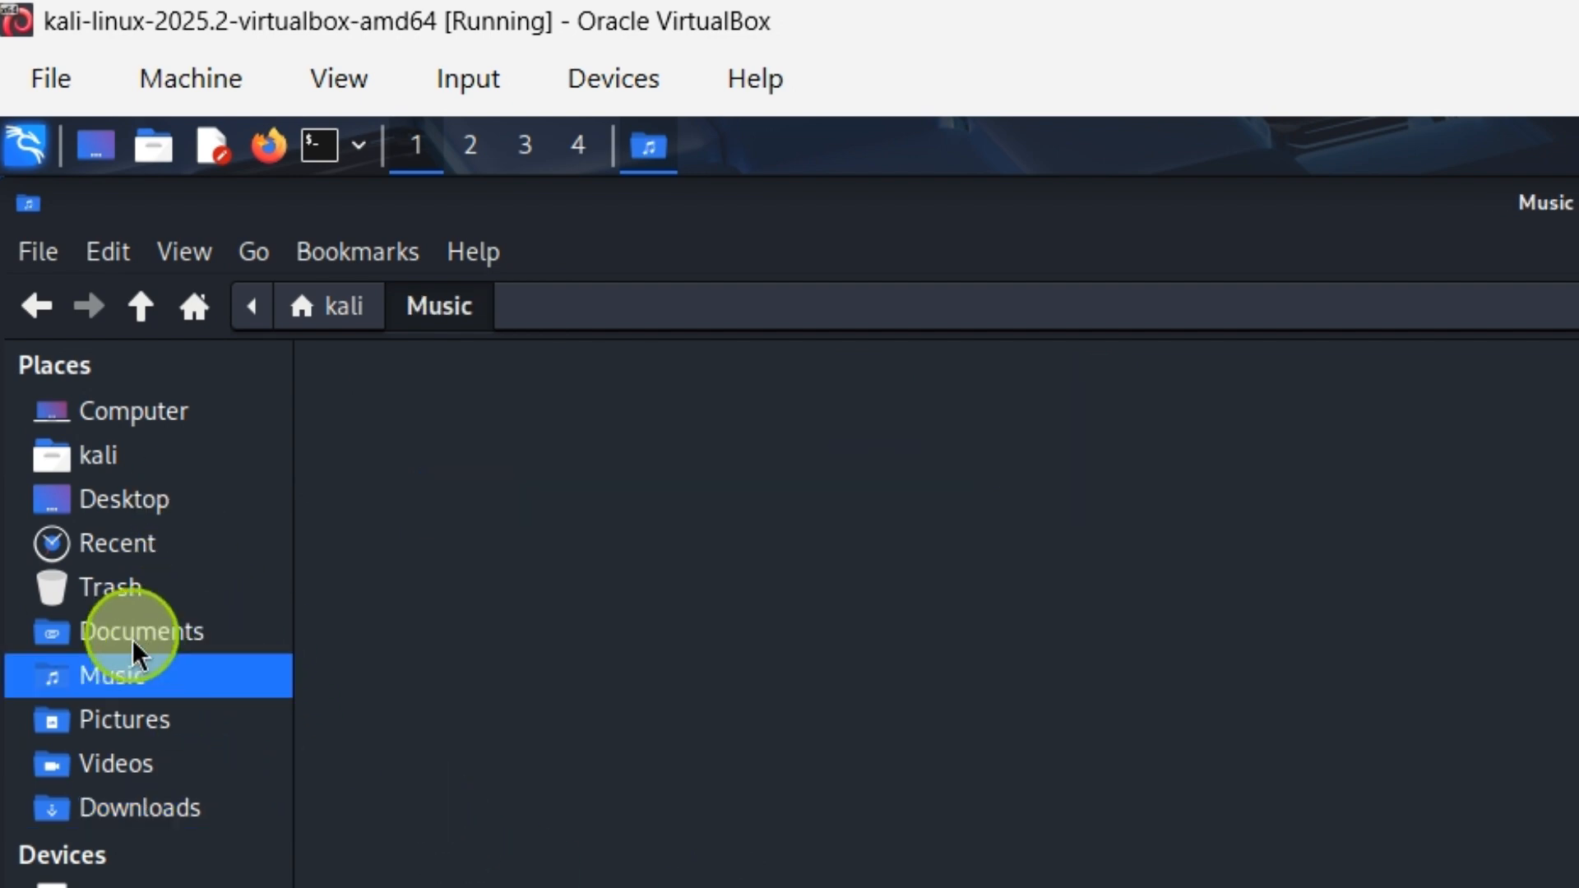
# Create a new folder named "Document Files" inside the Documents folder.
pyautogui.click(144, 636)
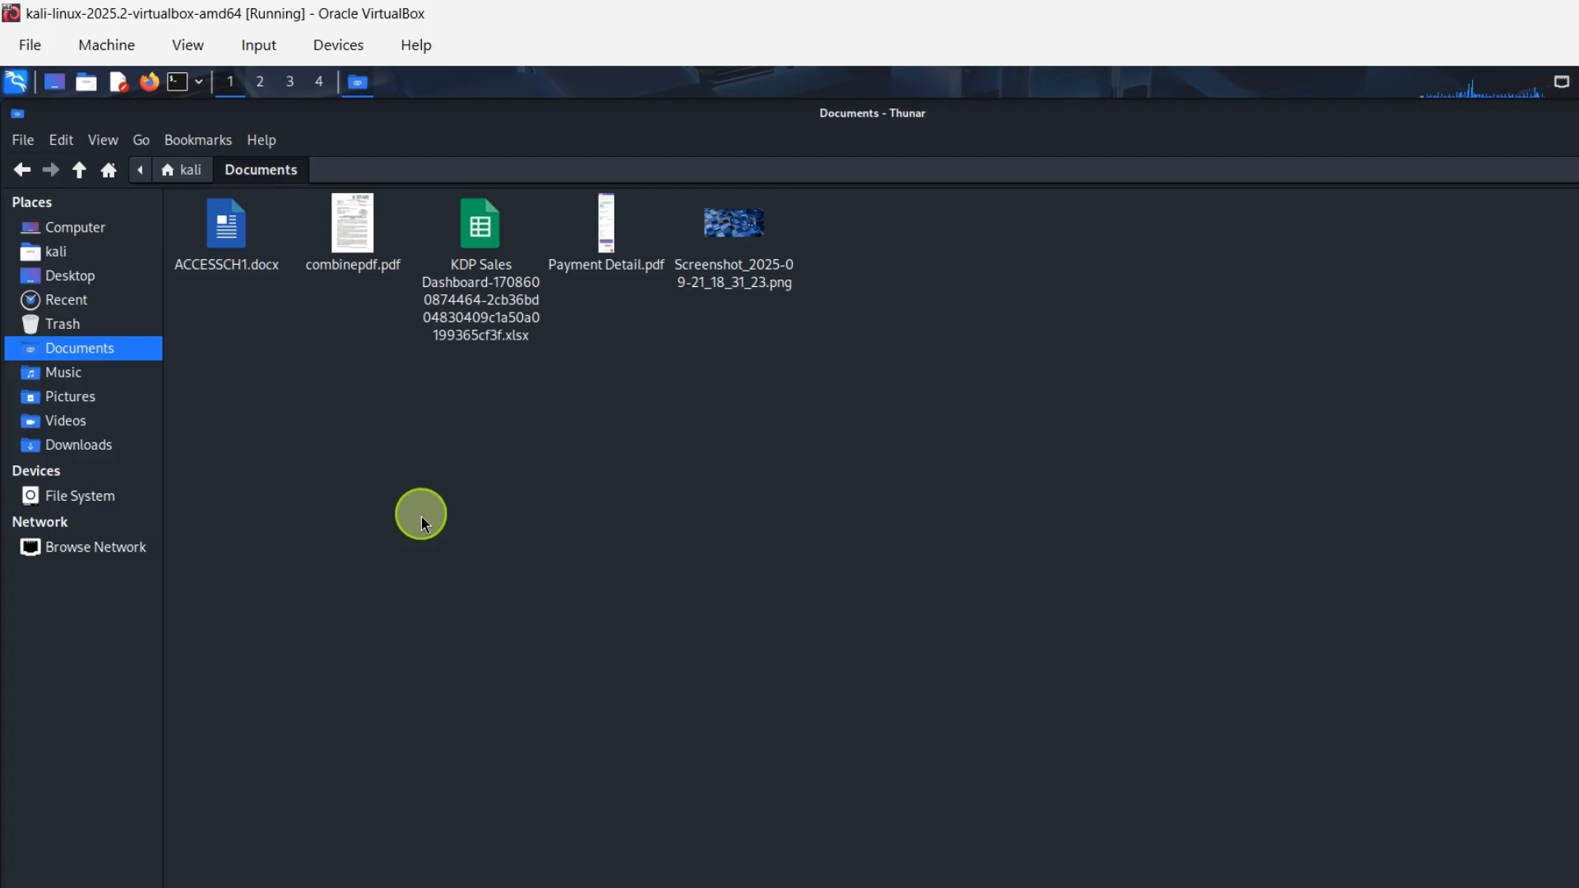
pyautogui.rightClick(424, 491)
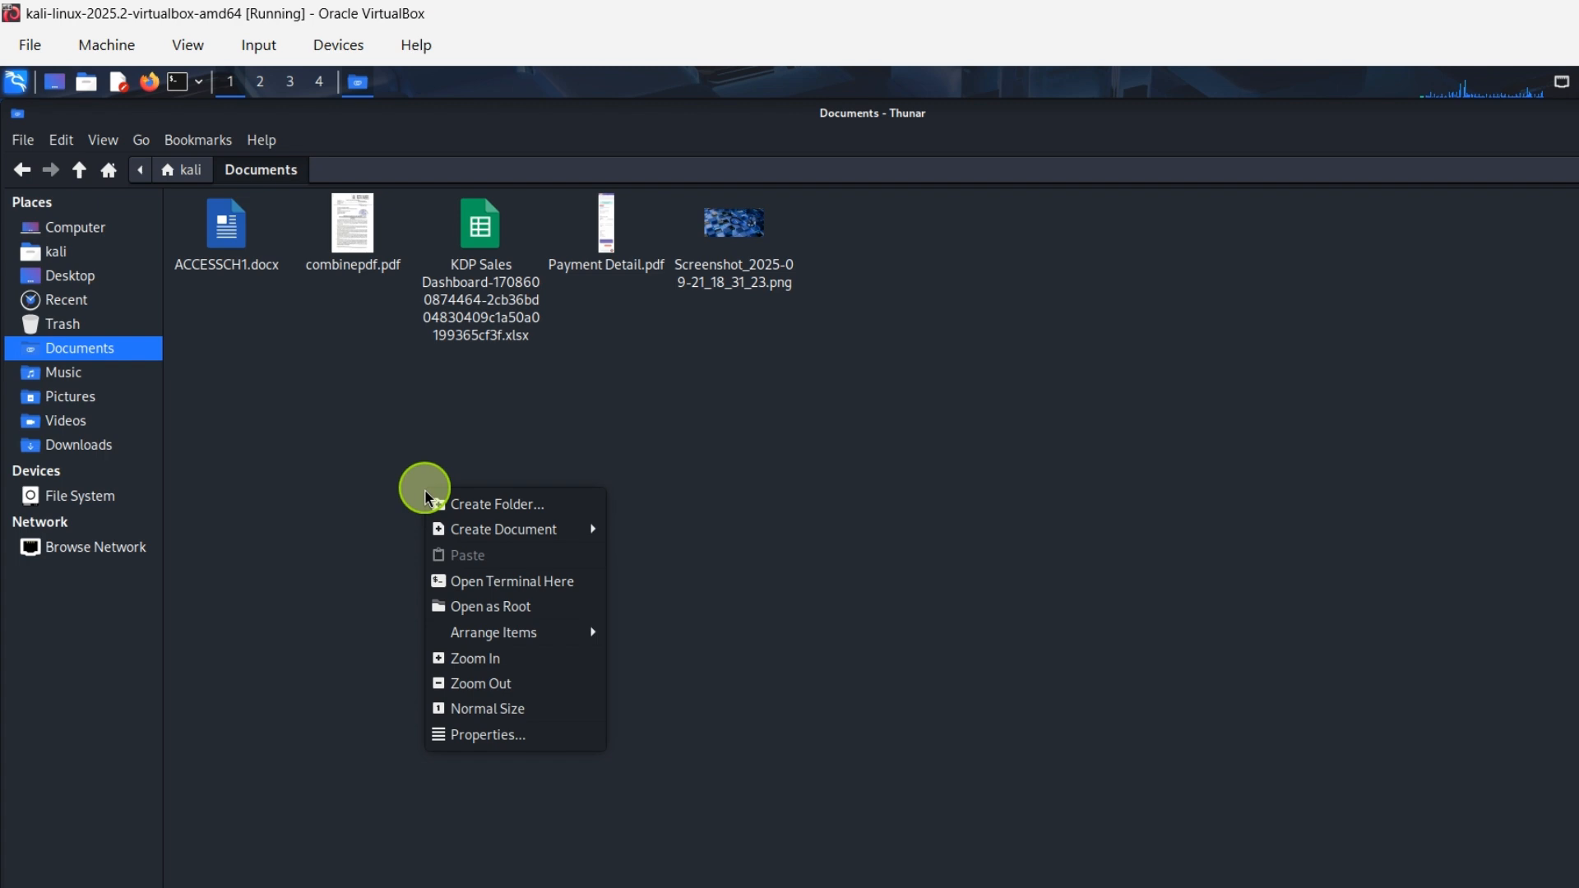
pyautogui.click(498, 505)
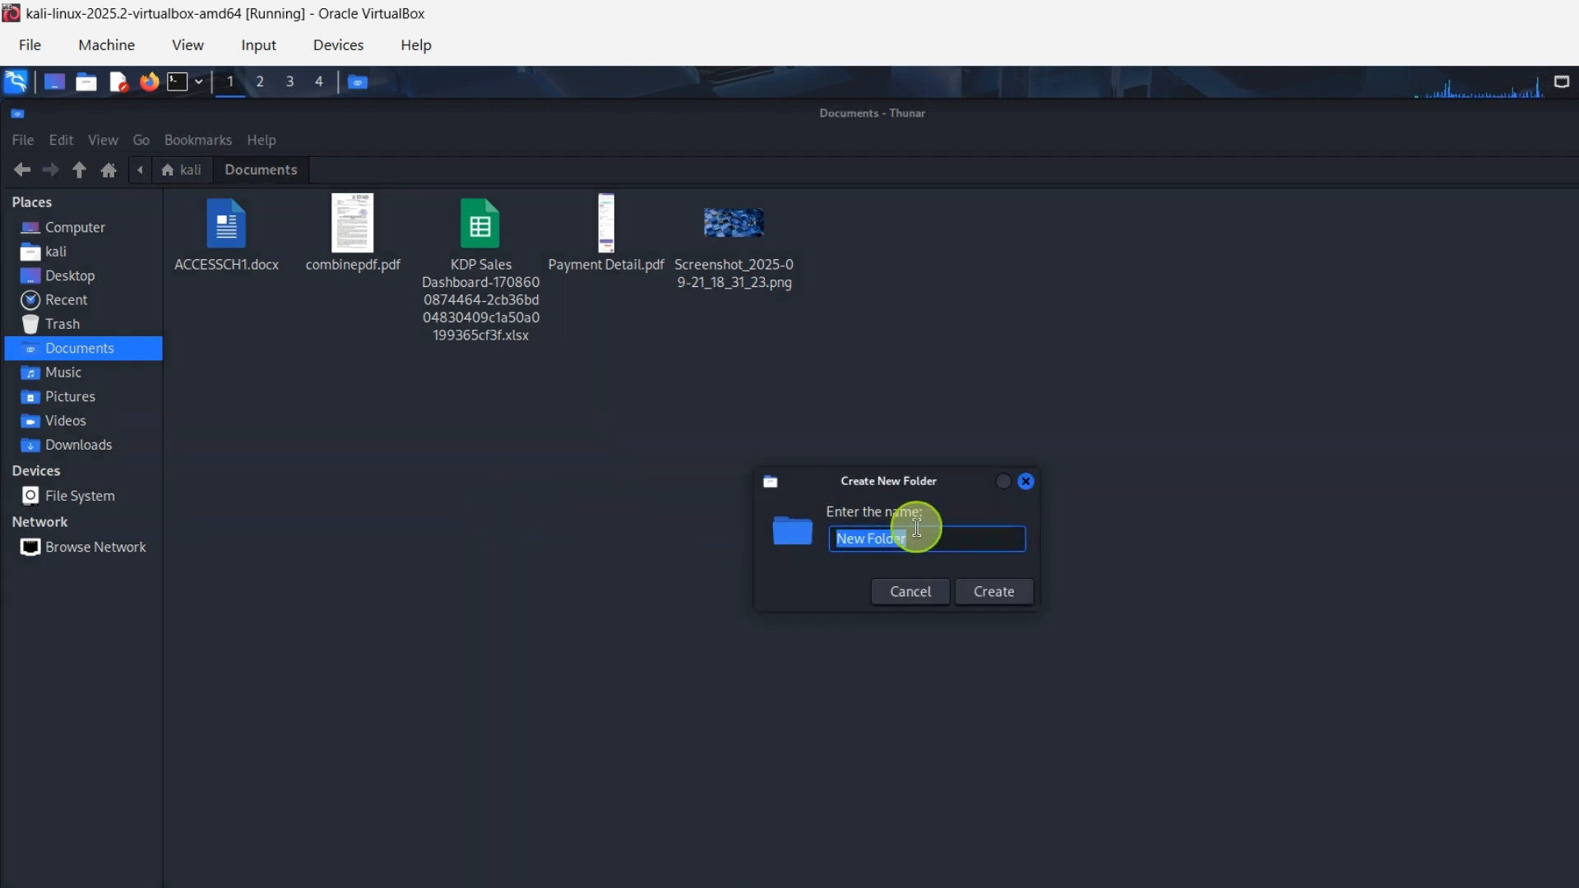
pyautogui.write('Document')
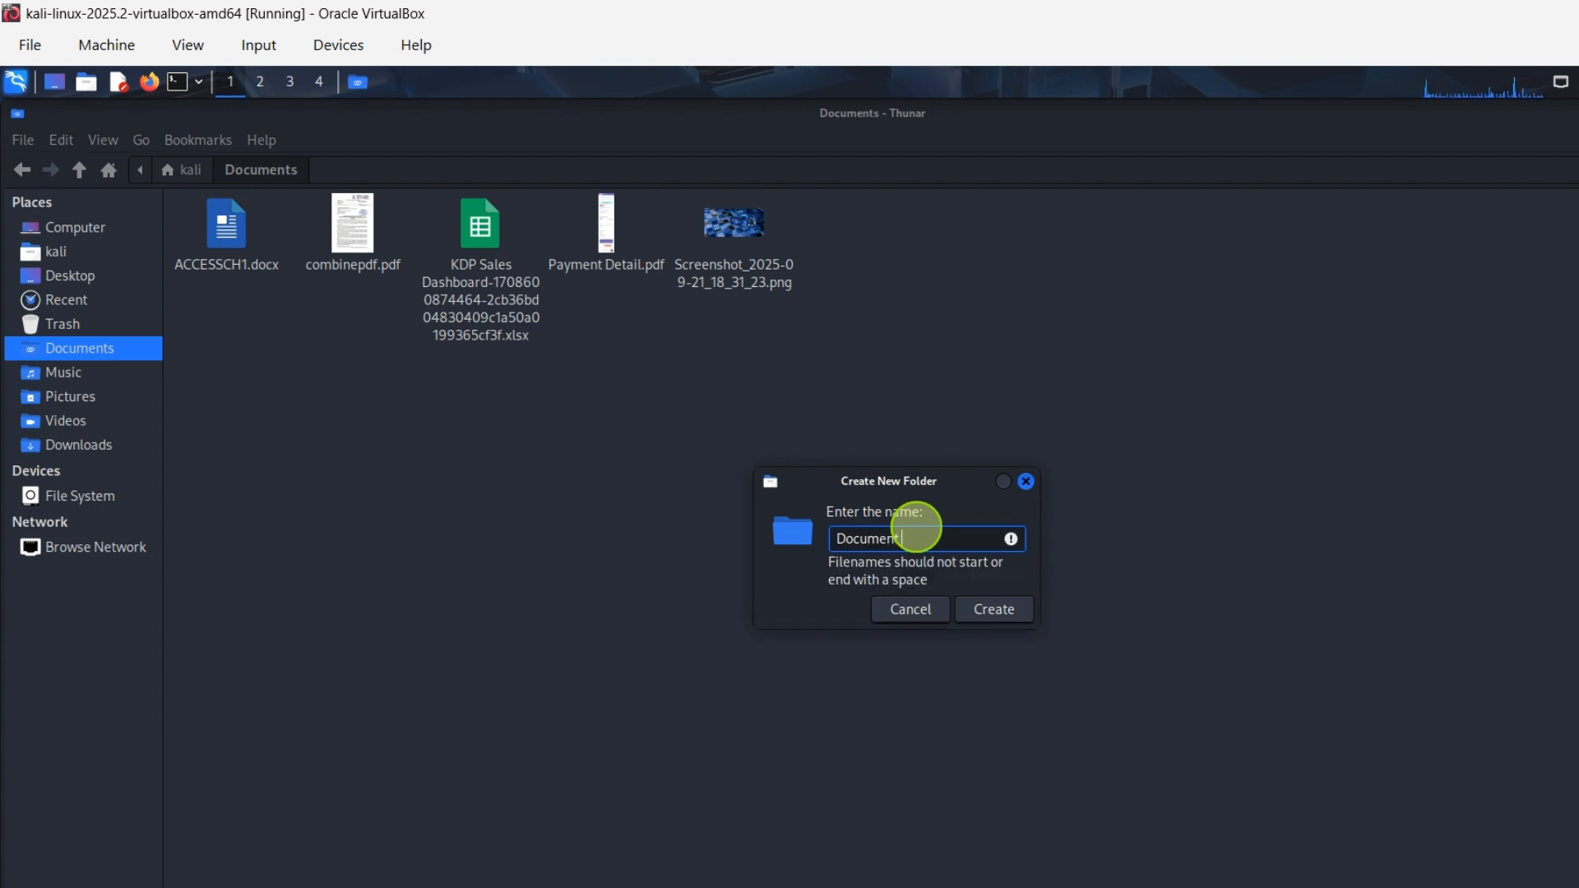
pyautogui.write(' G')
pyautogui.press('BackSpace')
pyautogui.write('F')
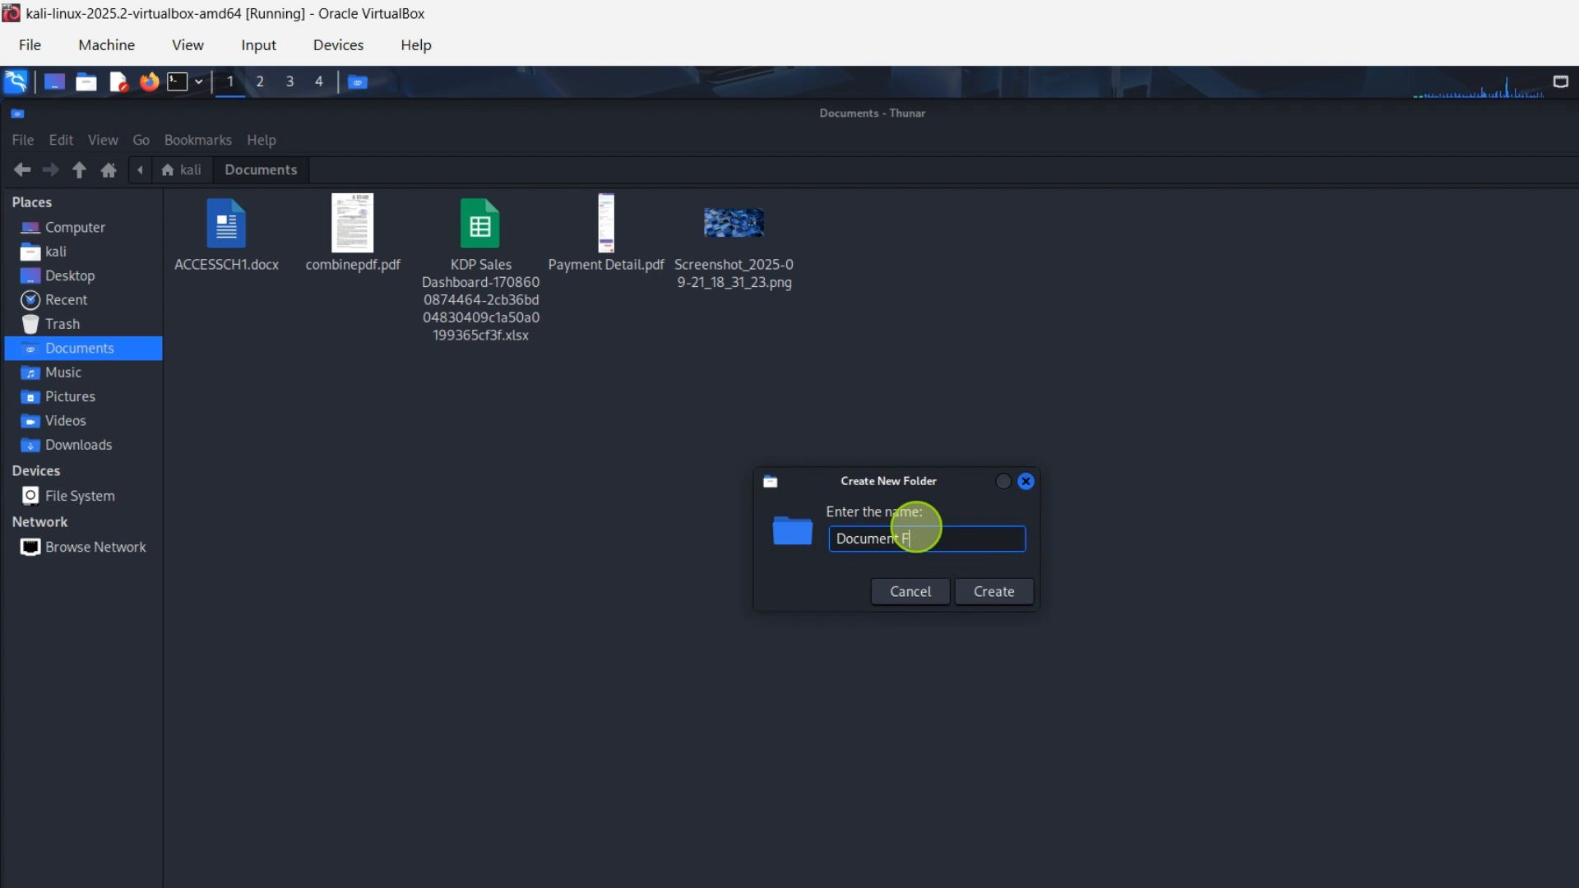
pyautogui.write('iles')
pyautogui.click(1006, 591)
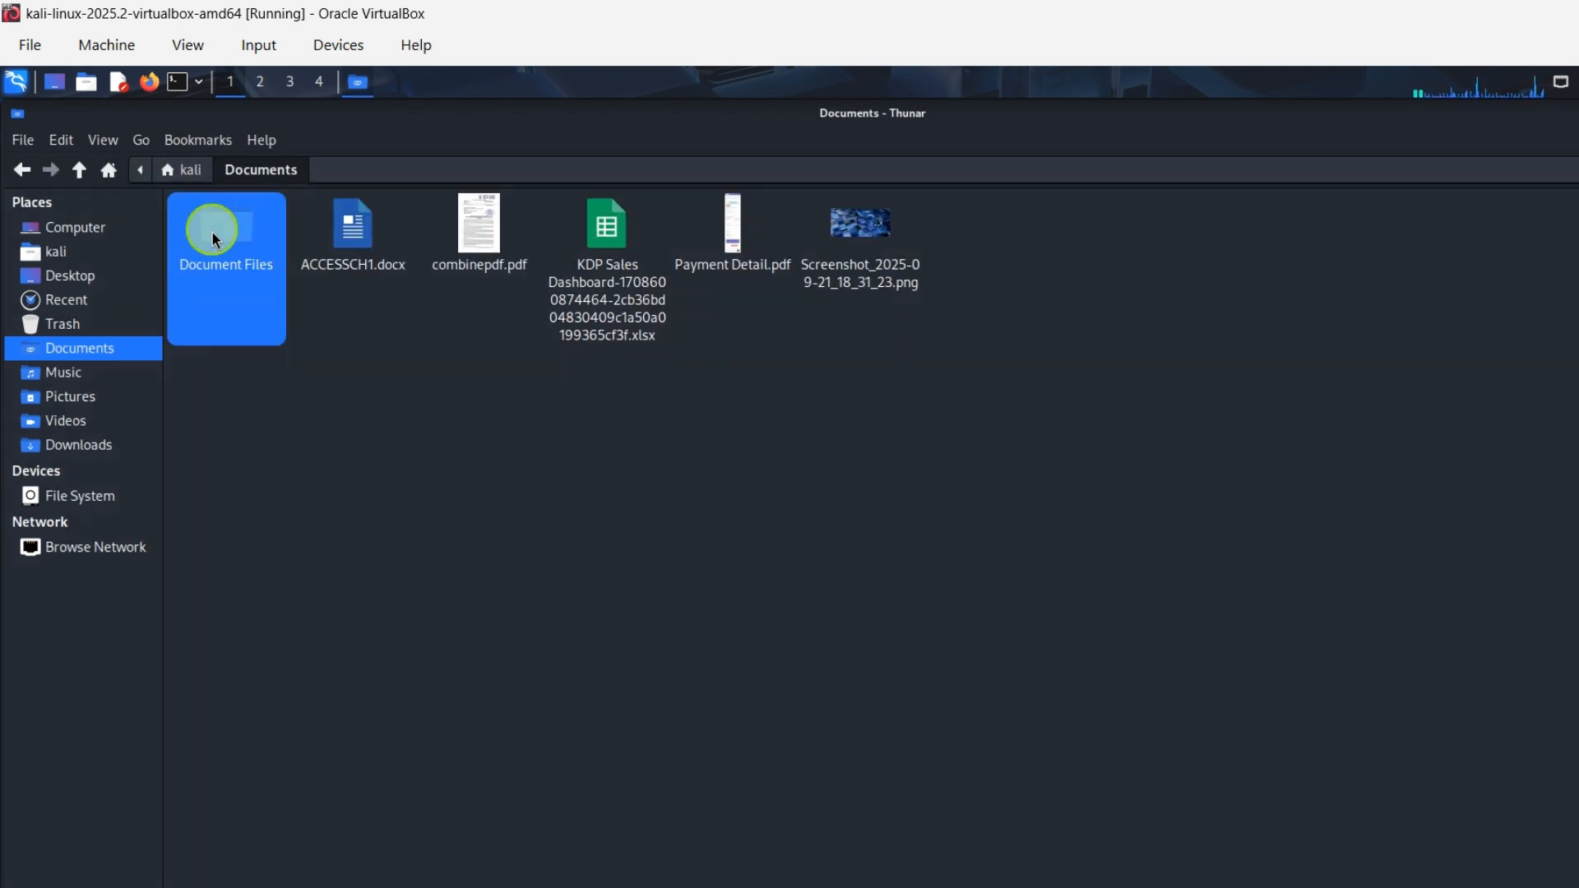
pyautogui.click(927, 599)
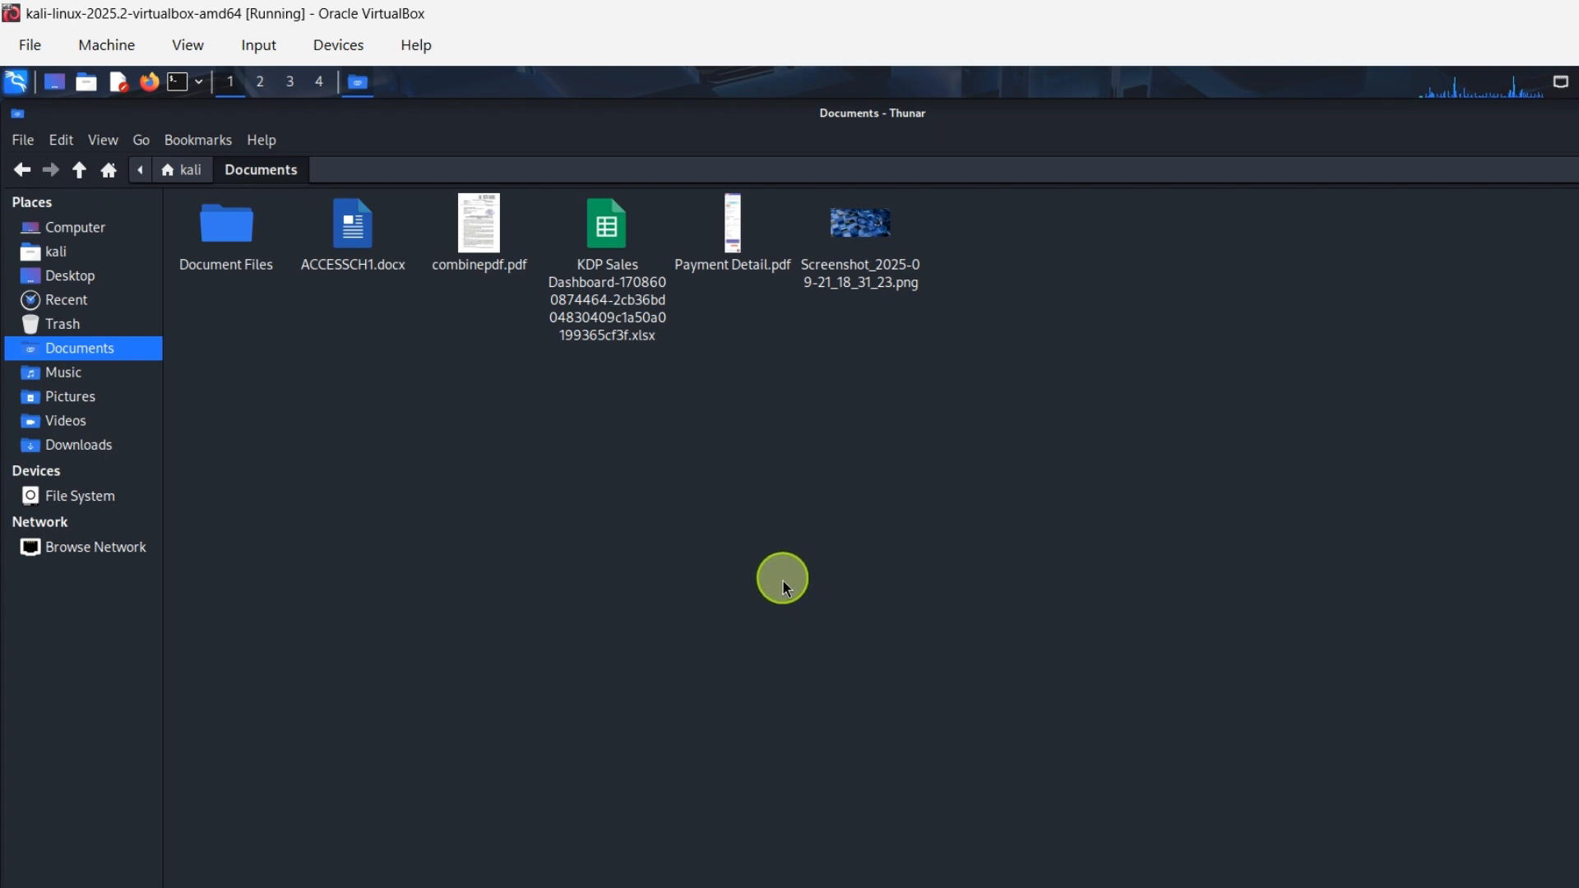
# Create a new folder named "PDF FILES" inside the Documents folder.
pyautogui.rightClick(426, 476)
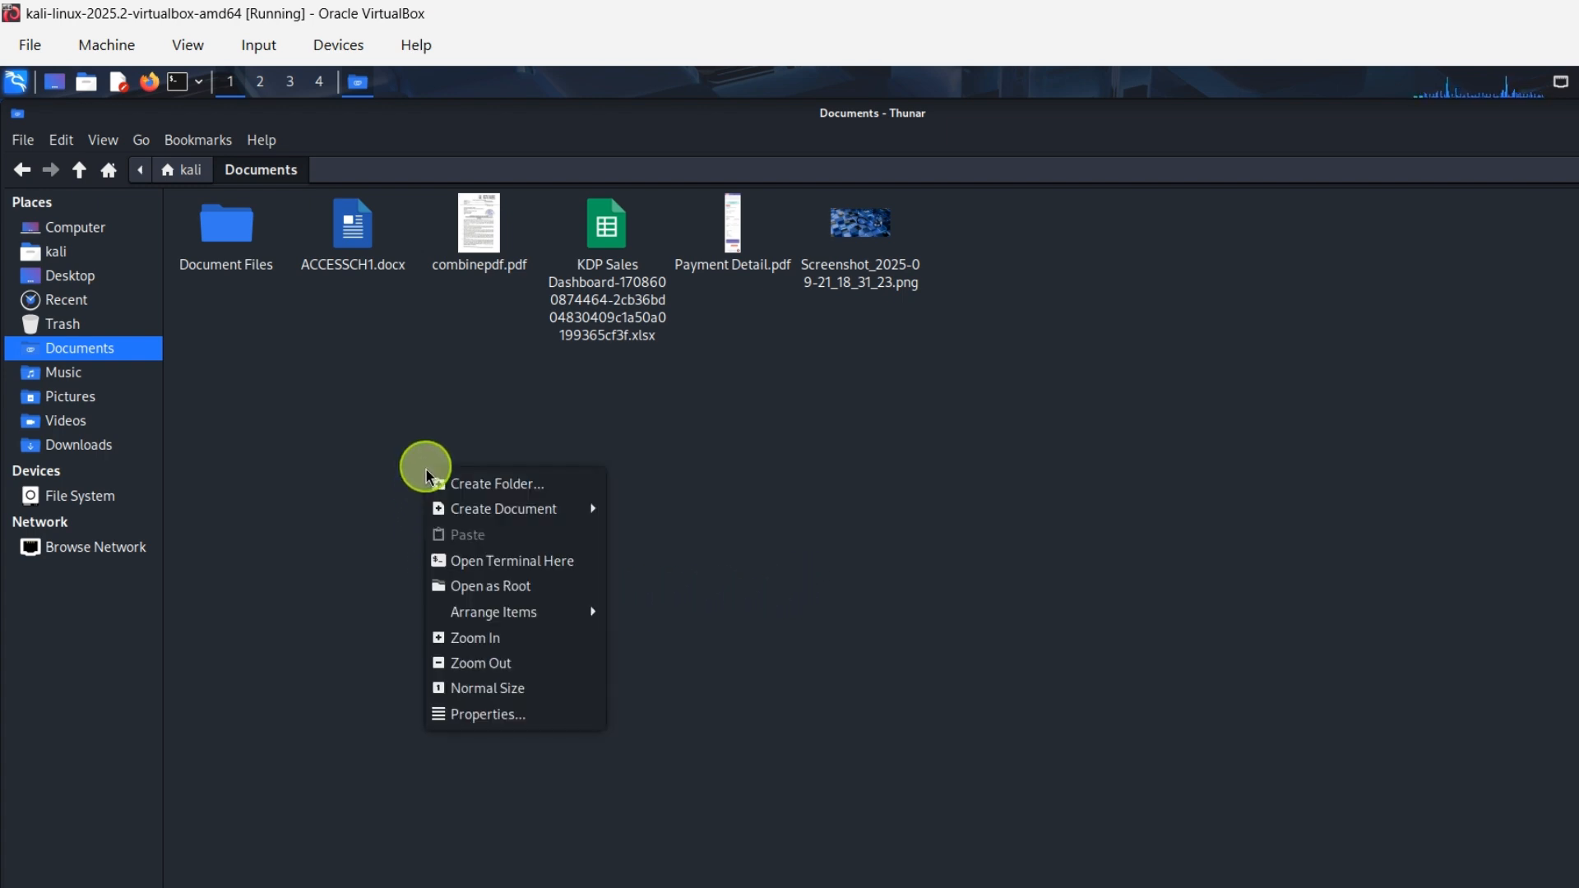
pyautogui.click(485, 483)
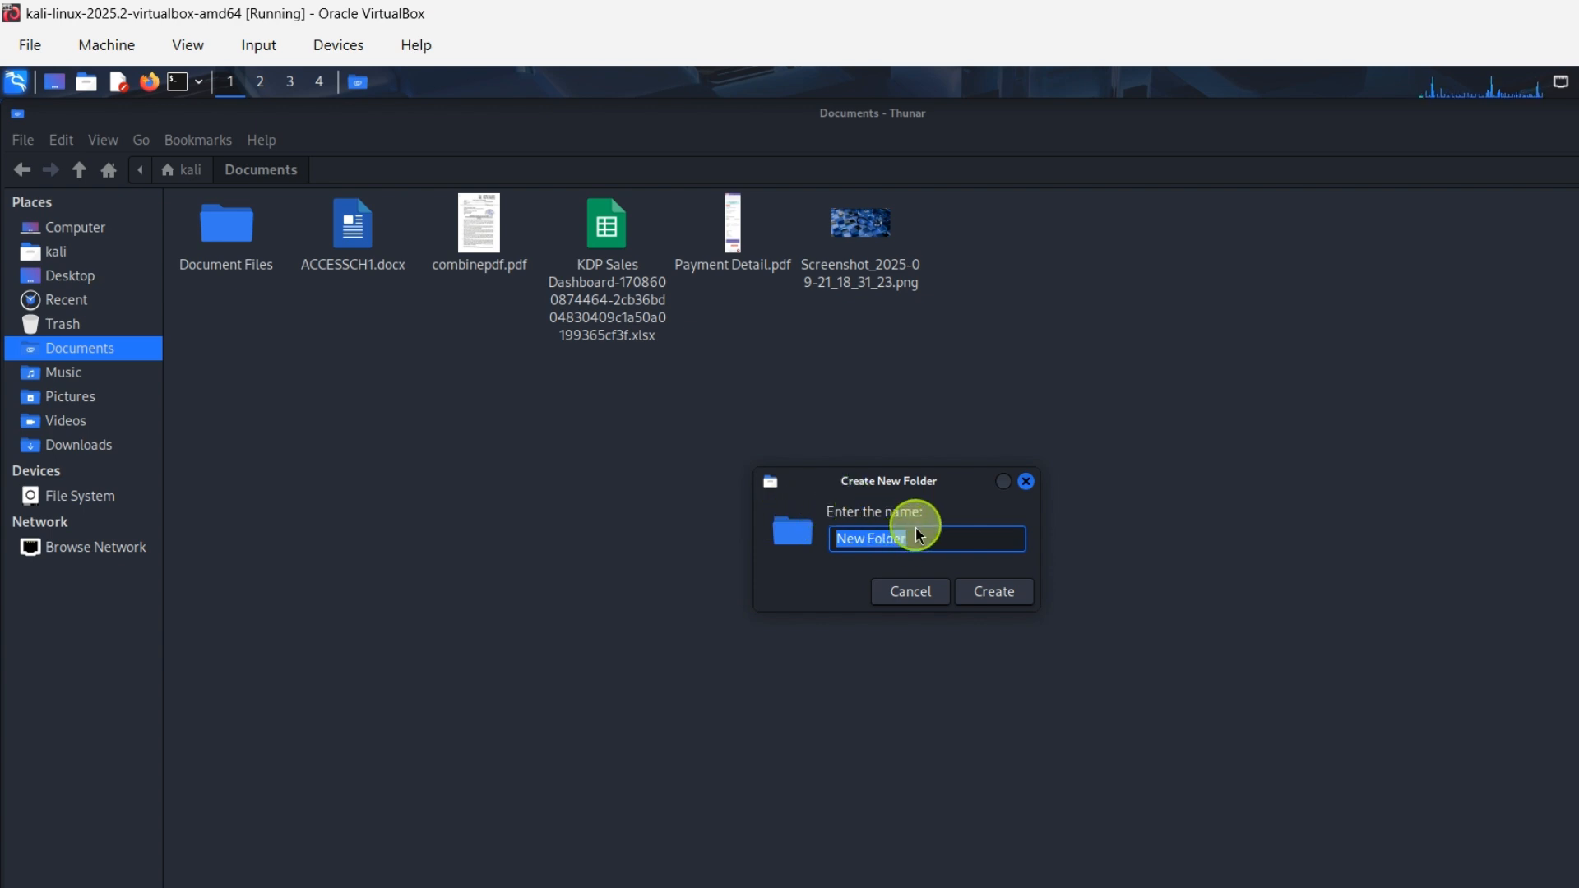
pyautogui.write('PDF GILES')
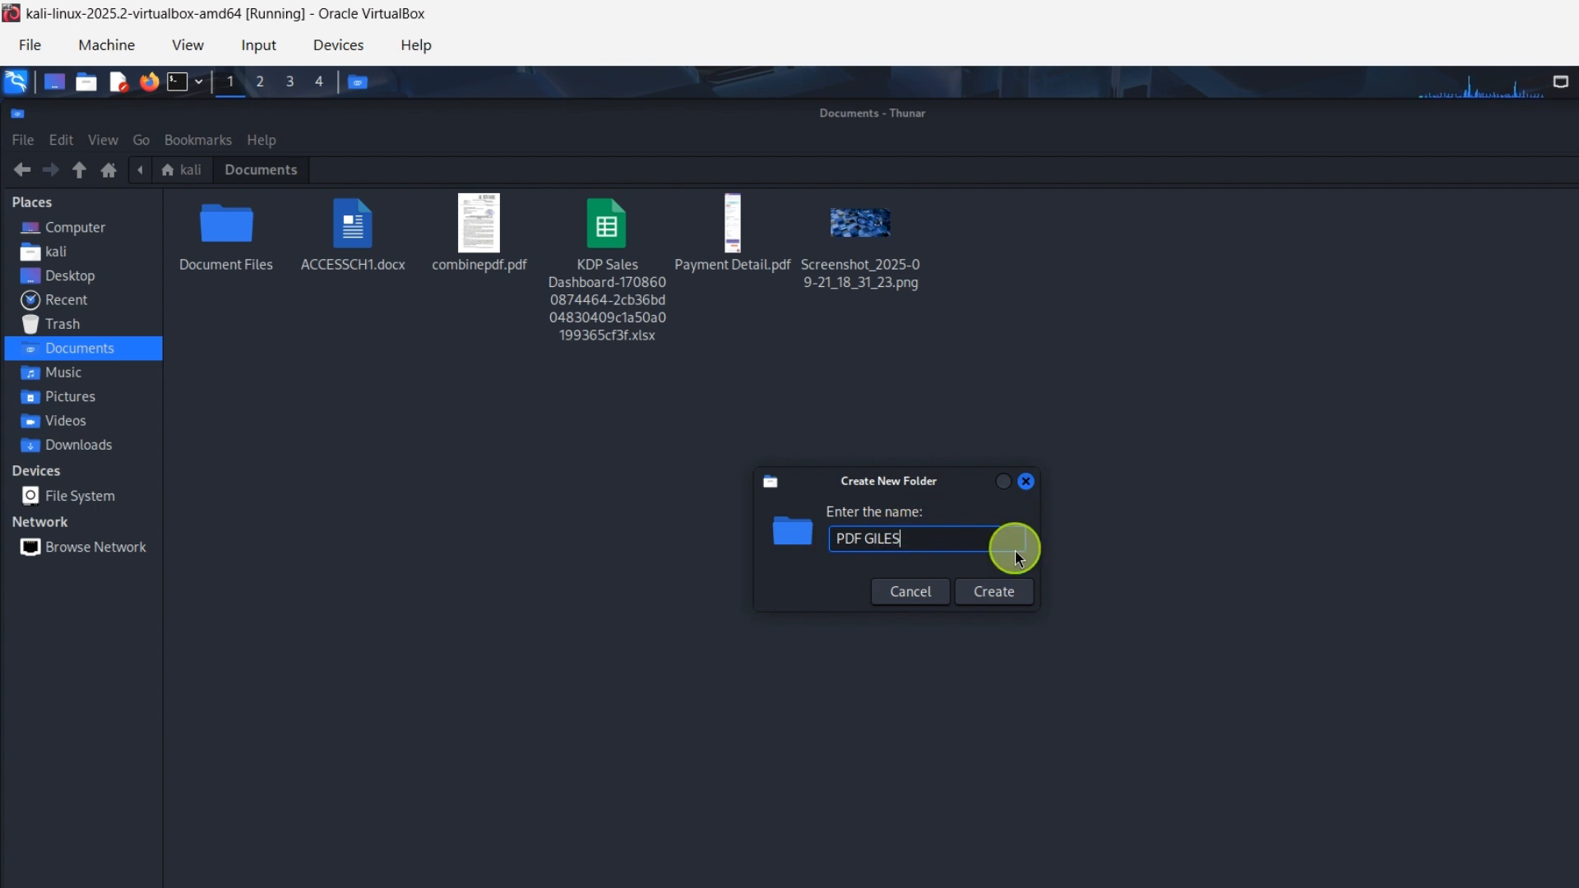
pyautogui.press('BackSpace')
pyautogui.press('BackSpace')
pyautogui.press('BackSpace')
pyautogui.press('BackSpace')
pyautogui.press('BackSpace')
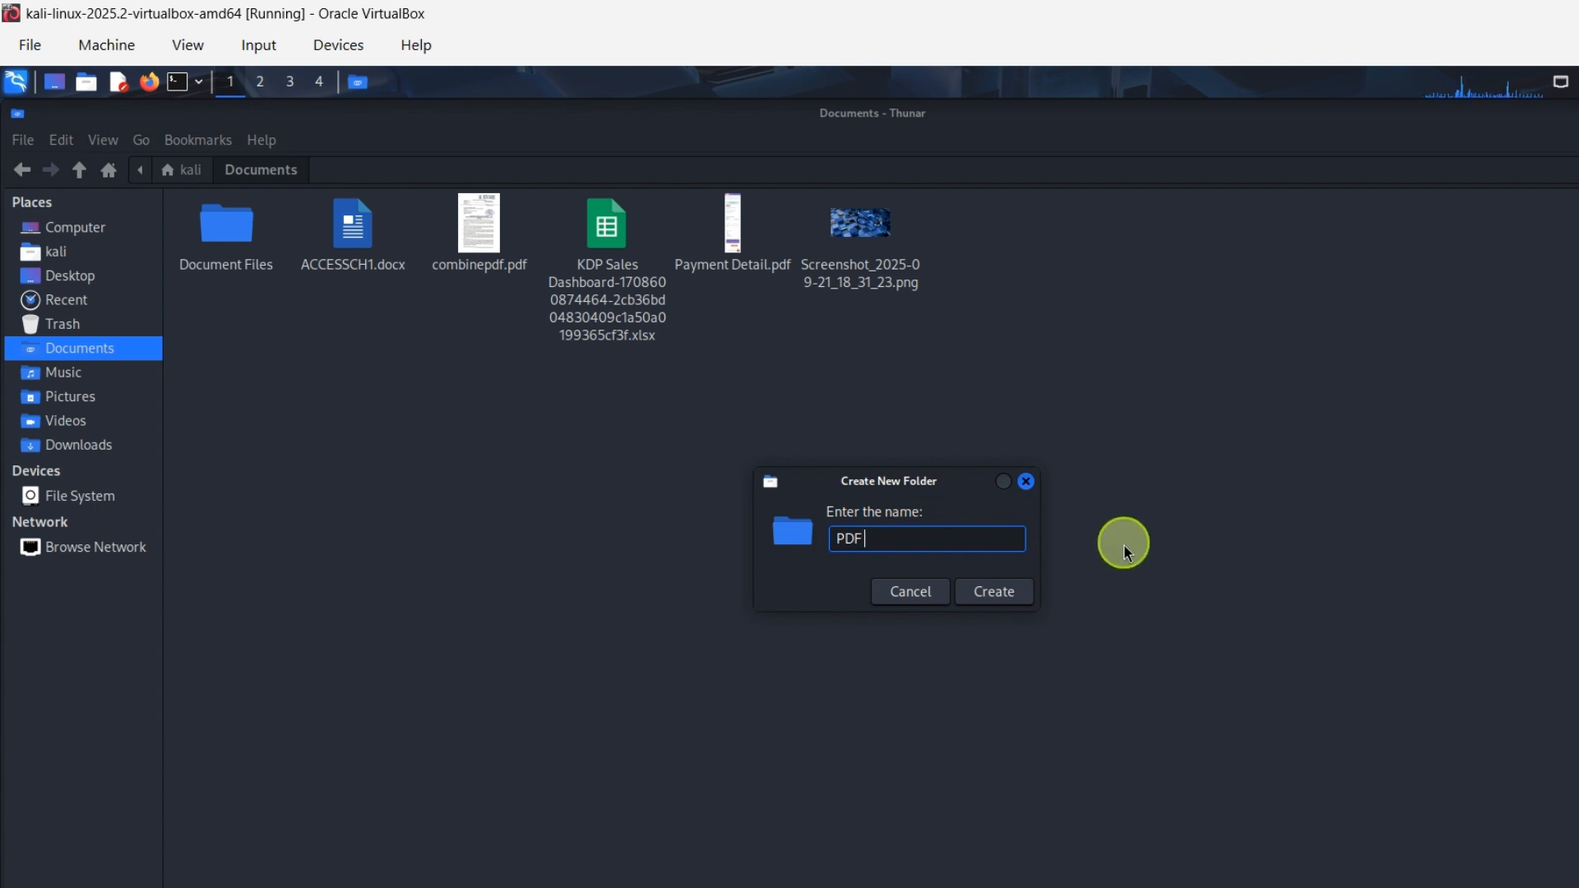
pyautogui.write('FILES')
pyautogui.click(992, 591)
pyautogui.click(581, 571)
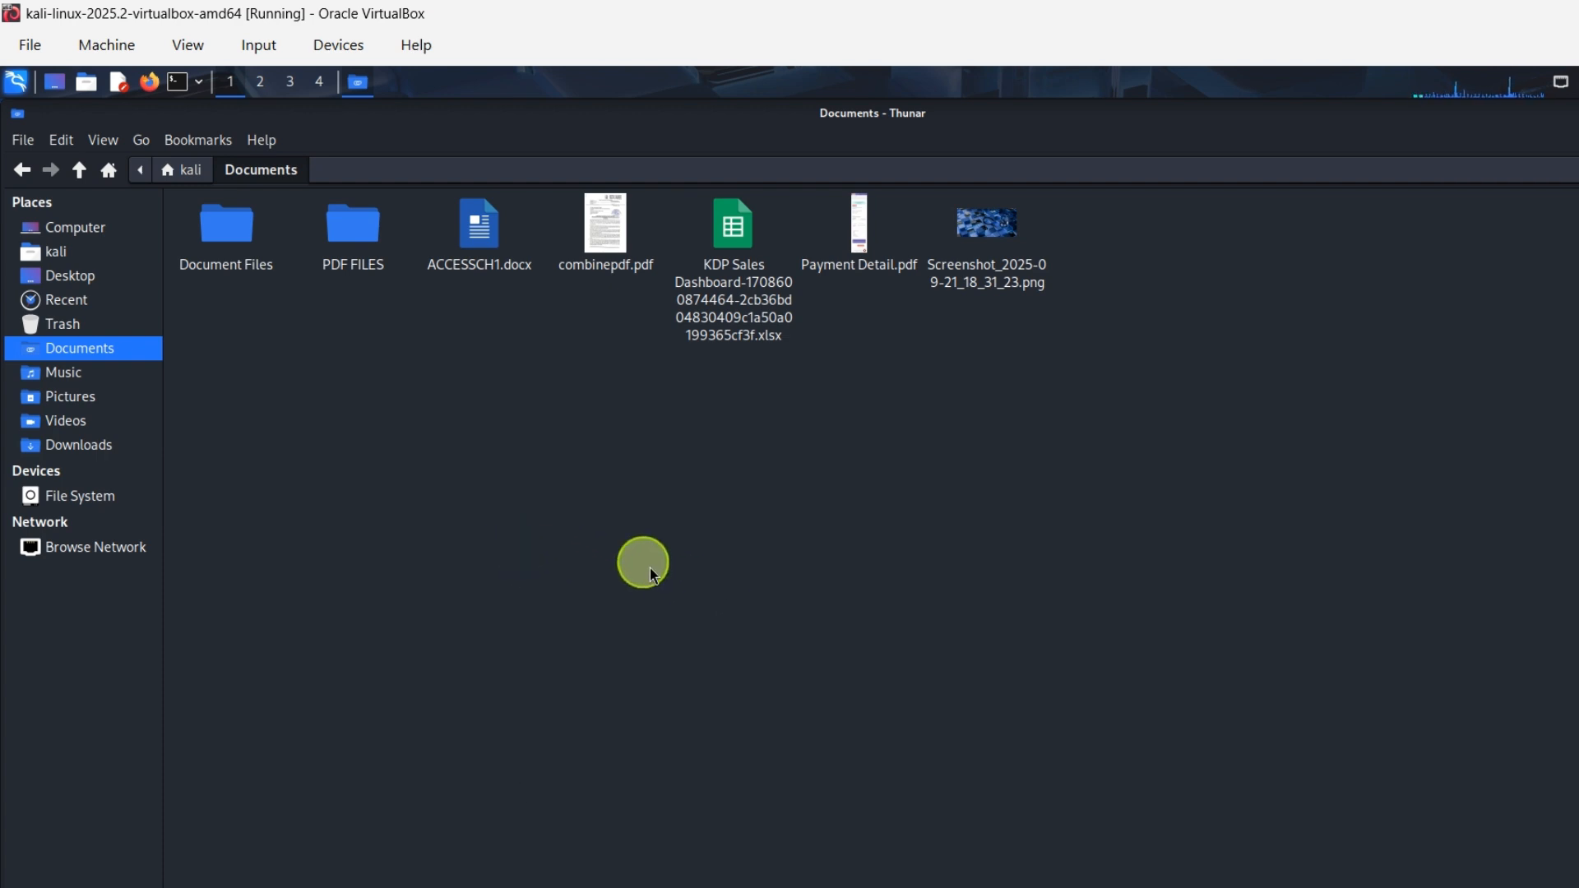
# Create a new folder named "EXCEL FILES" inside the Documents folder.
pyautogui.rightClick(520, 457)
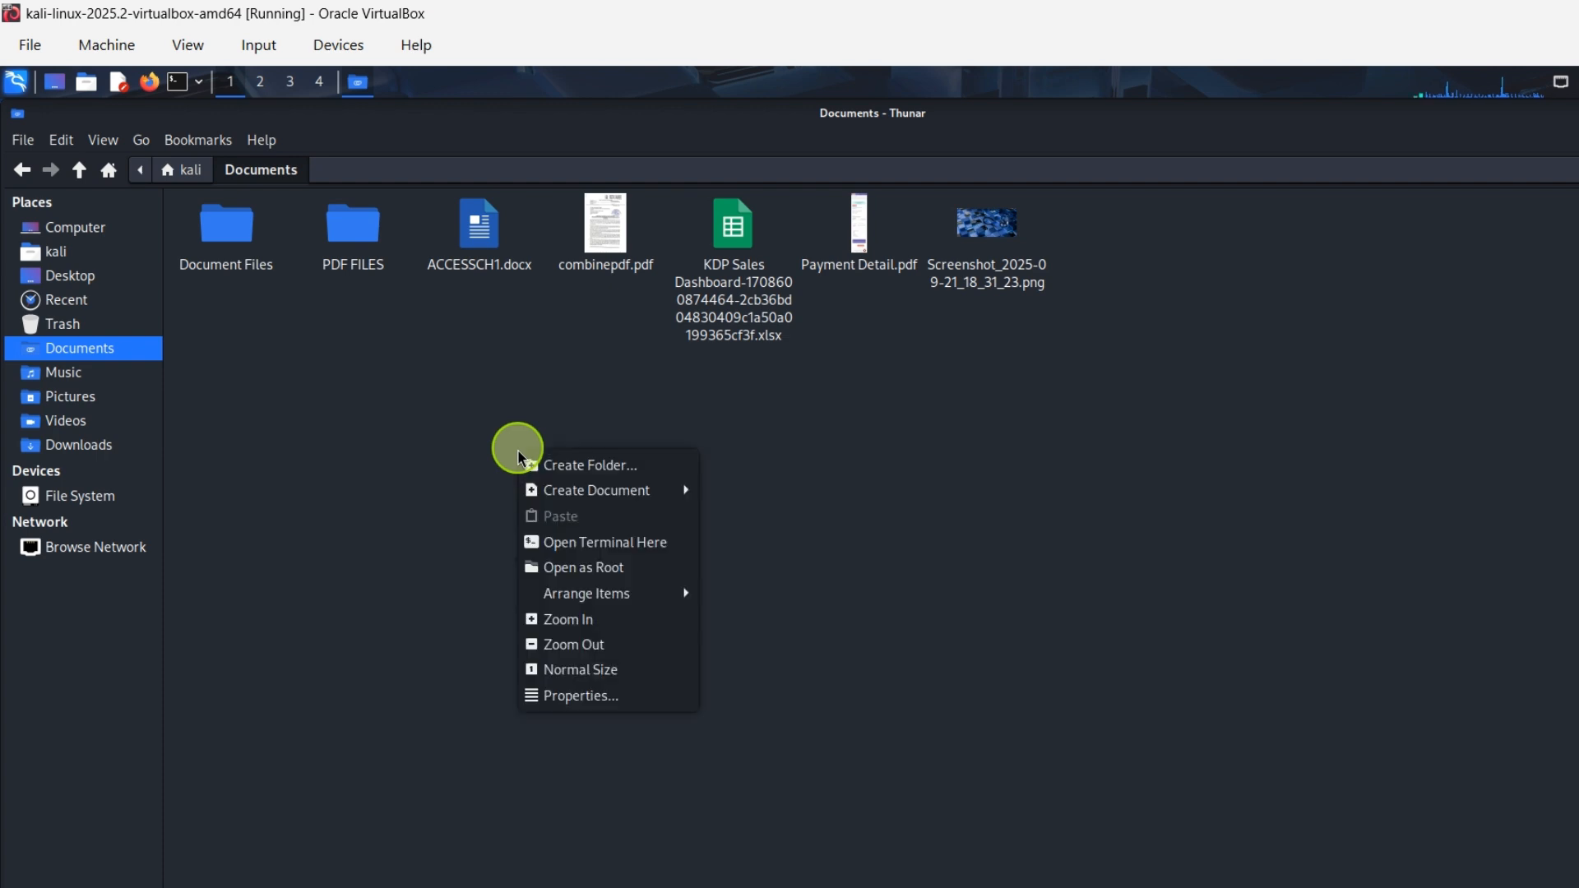
pyautogui.click(590, 466)
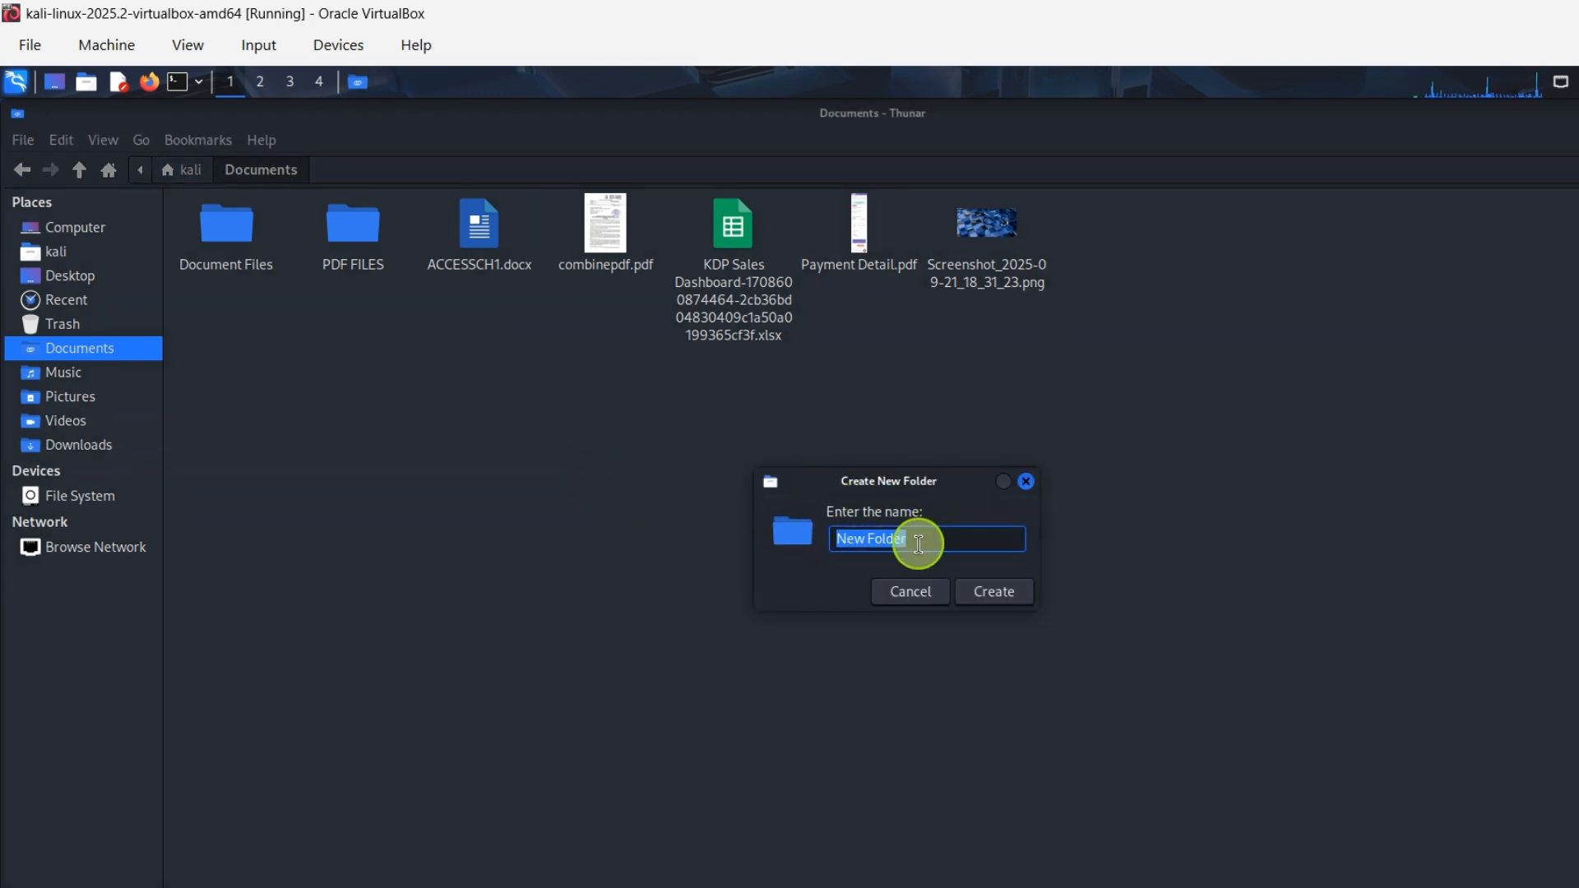
pyautogui.write('EXCEL FILES')
pyautogui.click(1002, 590)
pyautogui.click(1198, 546)
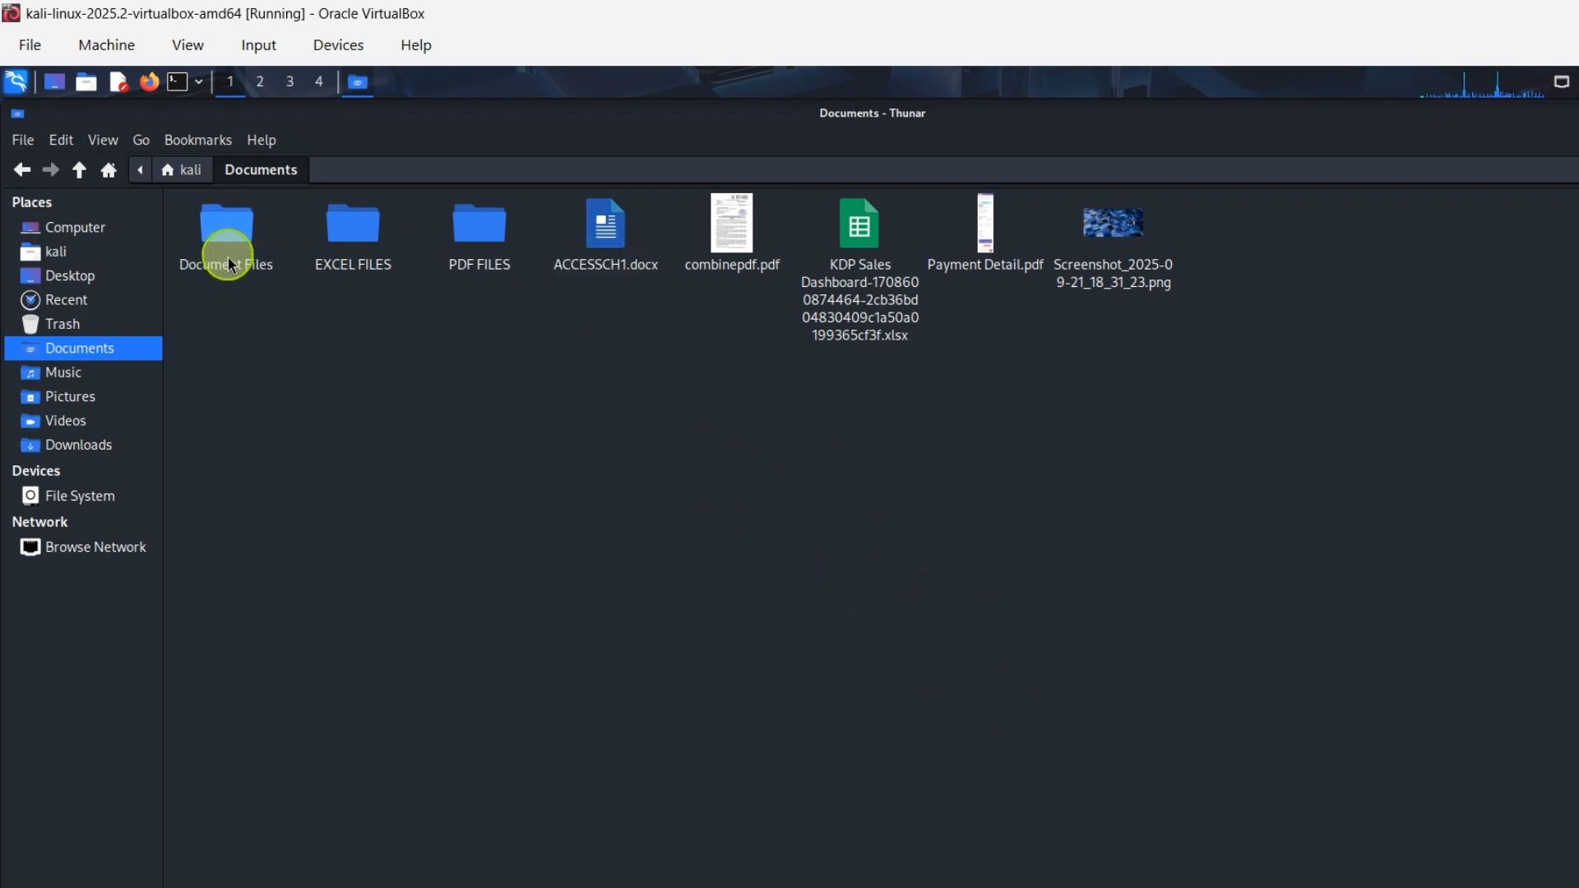
# Move ACCESSCH1.docx from Documents into the Document Files folder and clear the selection.
pyautogui.click(615, 275)
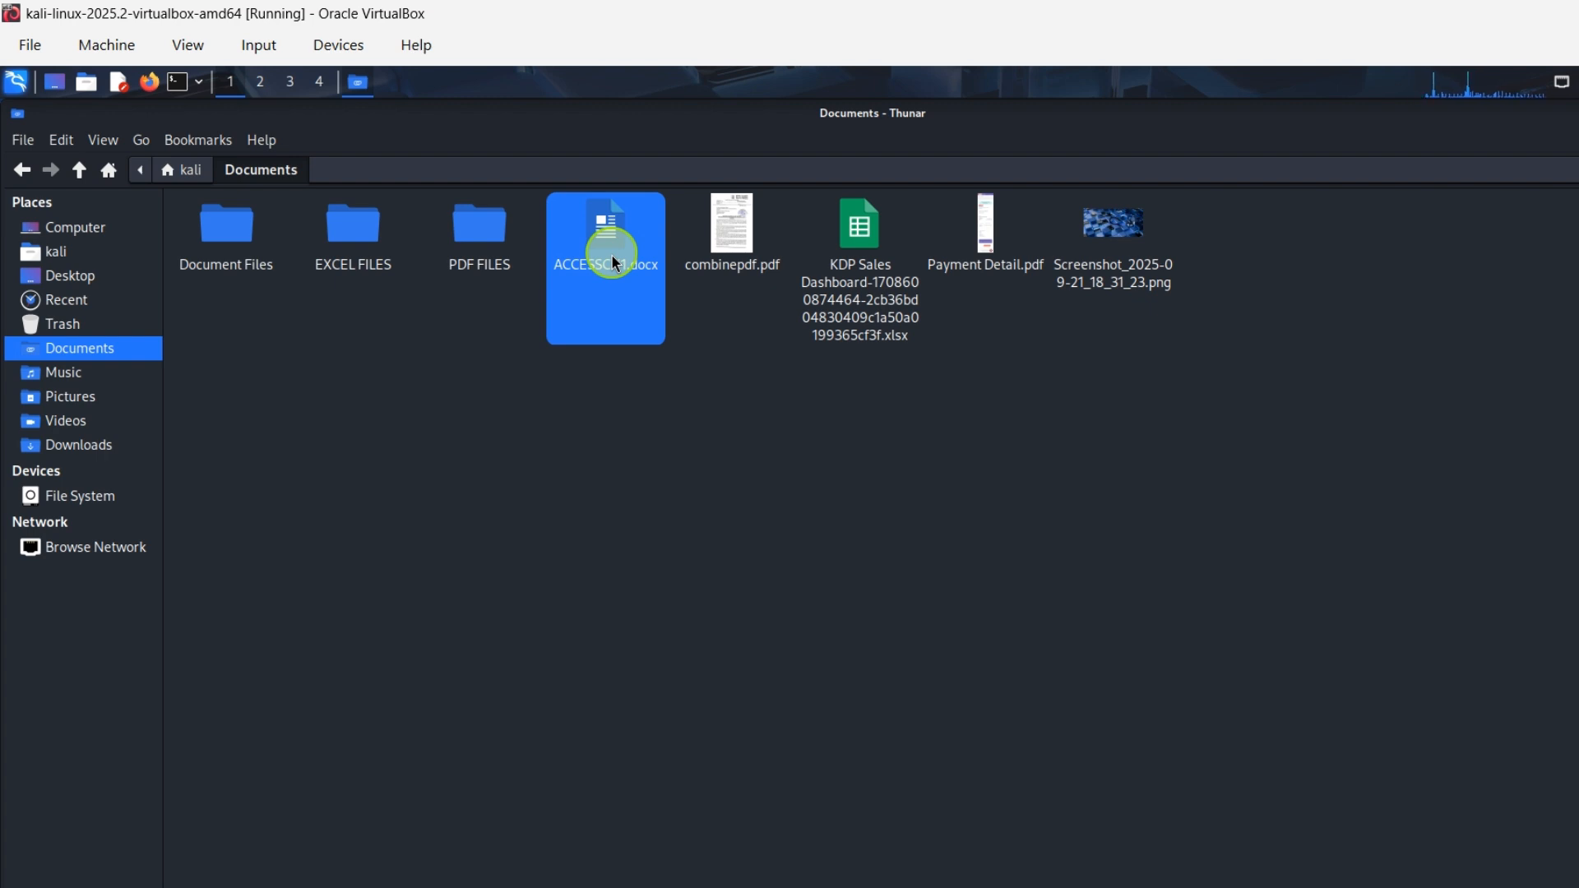
pyautogui.moveTo(623, 263); pyautogui.dragTo(212, 222)
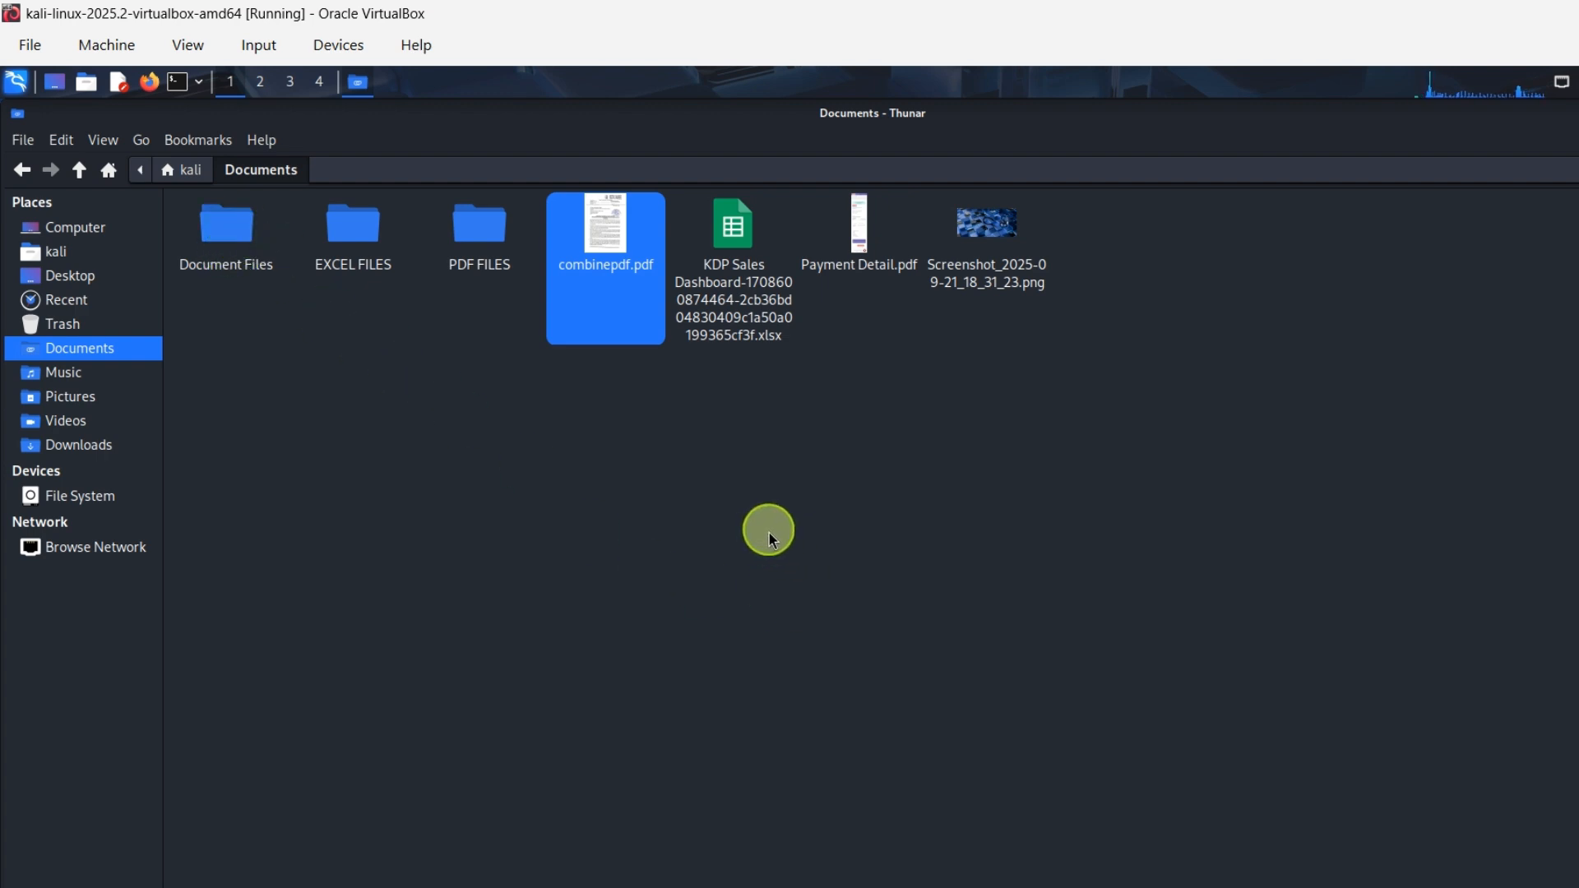
pyautogui.click(767, 539)
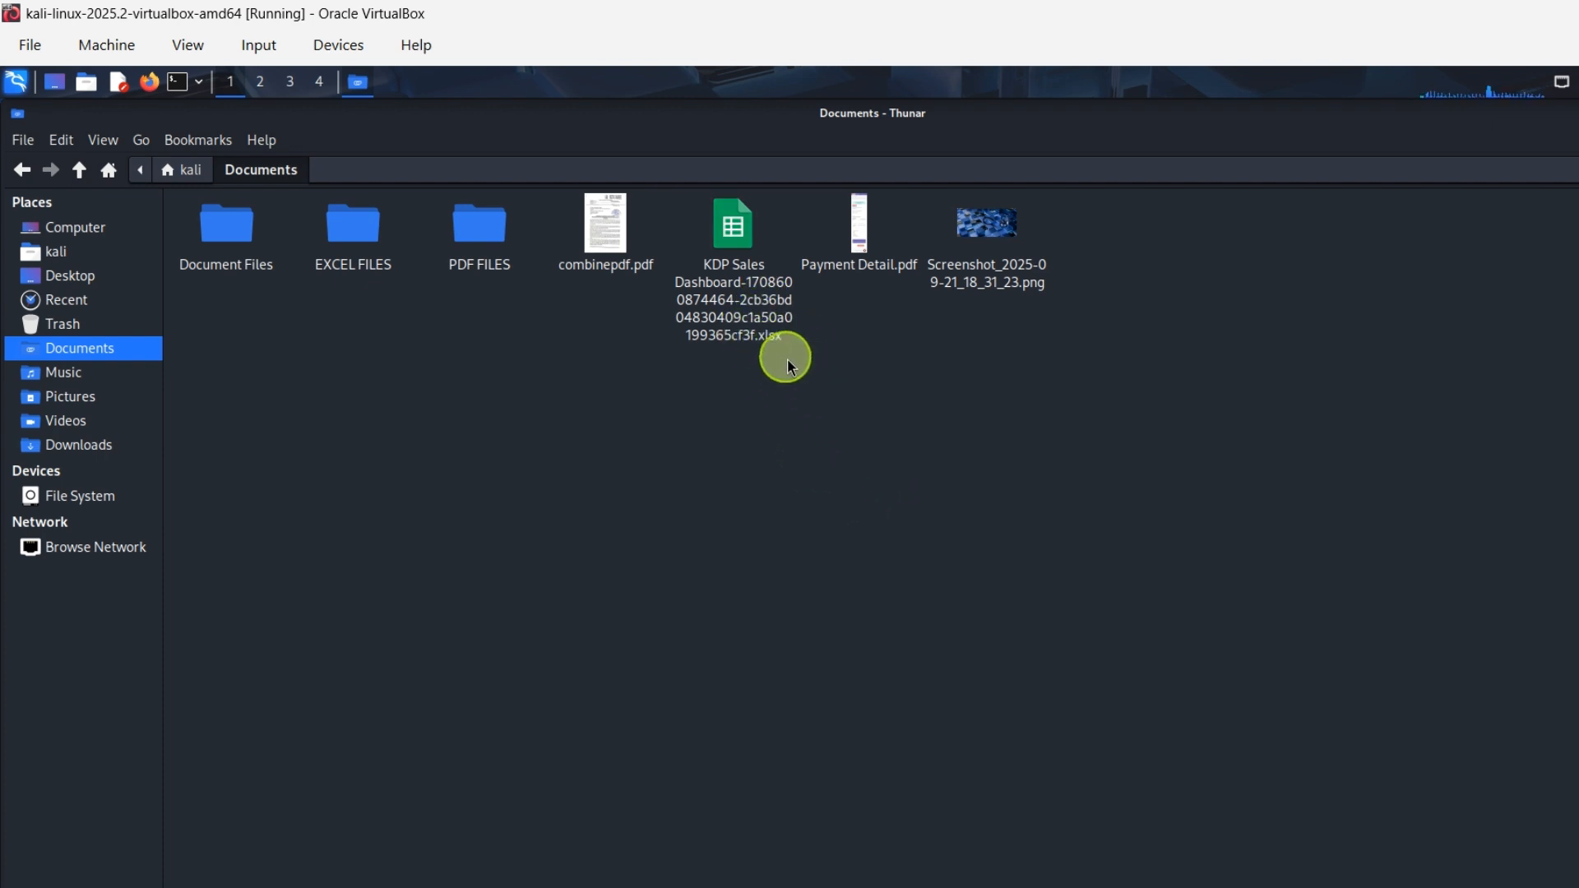
# Move the KDP Sales Dashboard .xlsx spreadsheet into the EXCEL FILES folder and clear the selection.
pyautogui.click(748, 284)
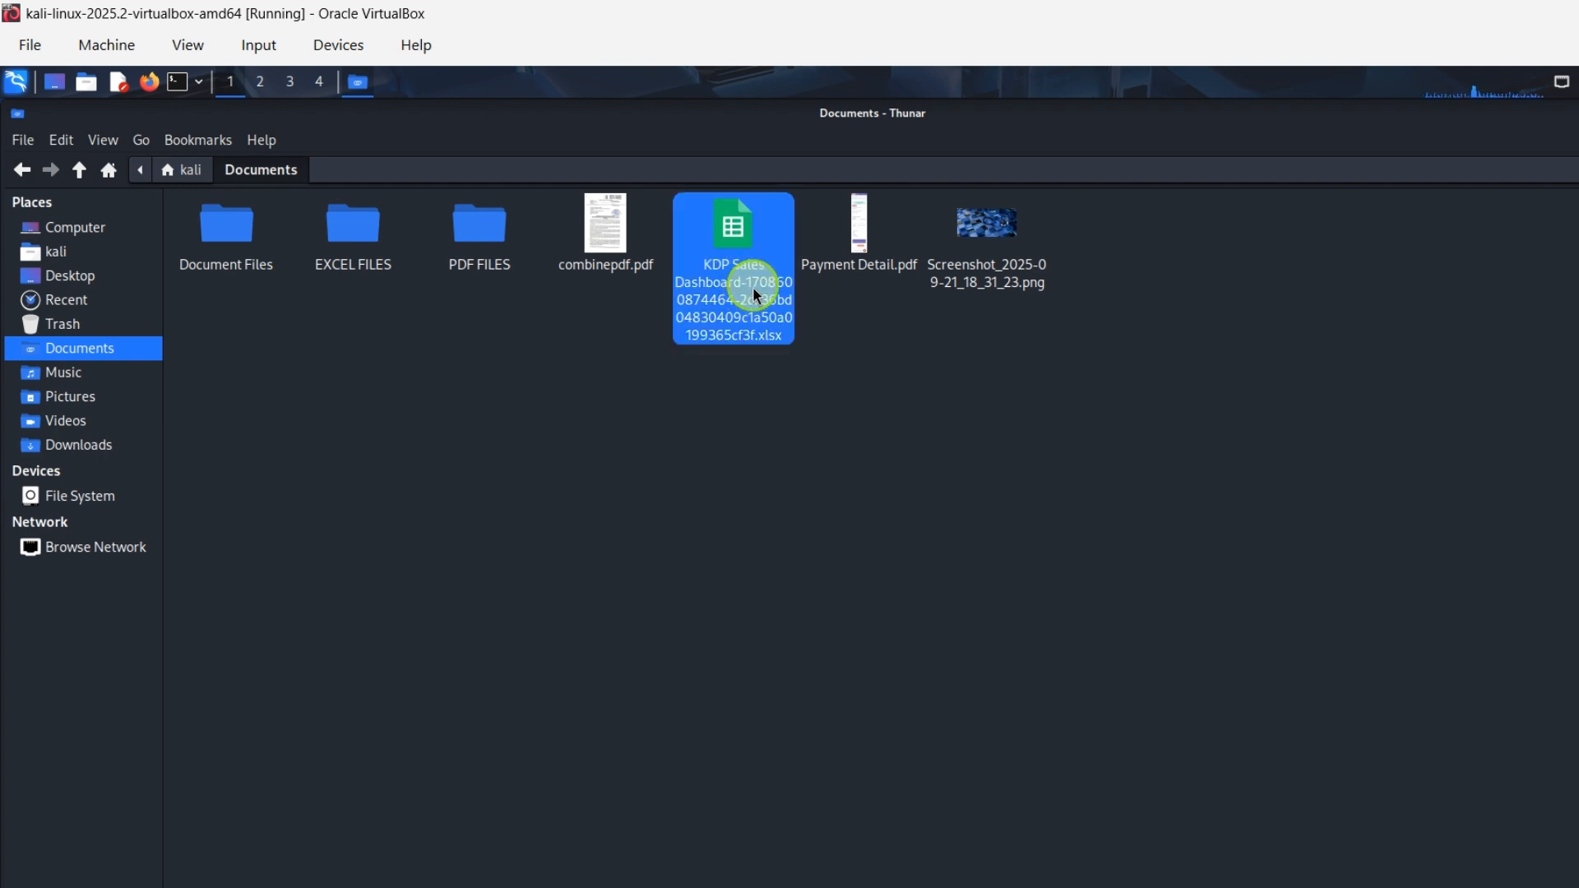
pyautogui.moveTo(753, 286); pyautogui.dragTo(334, 205)
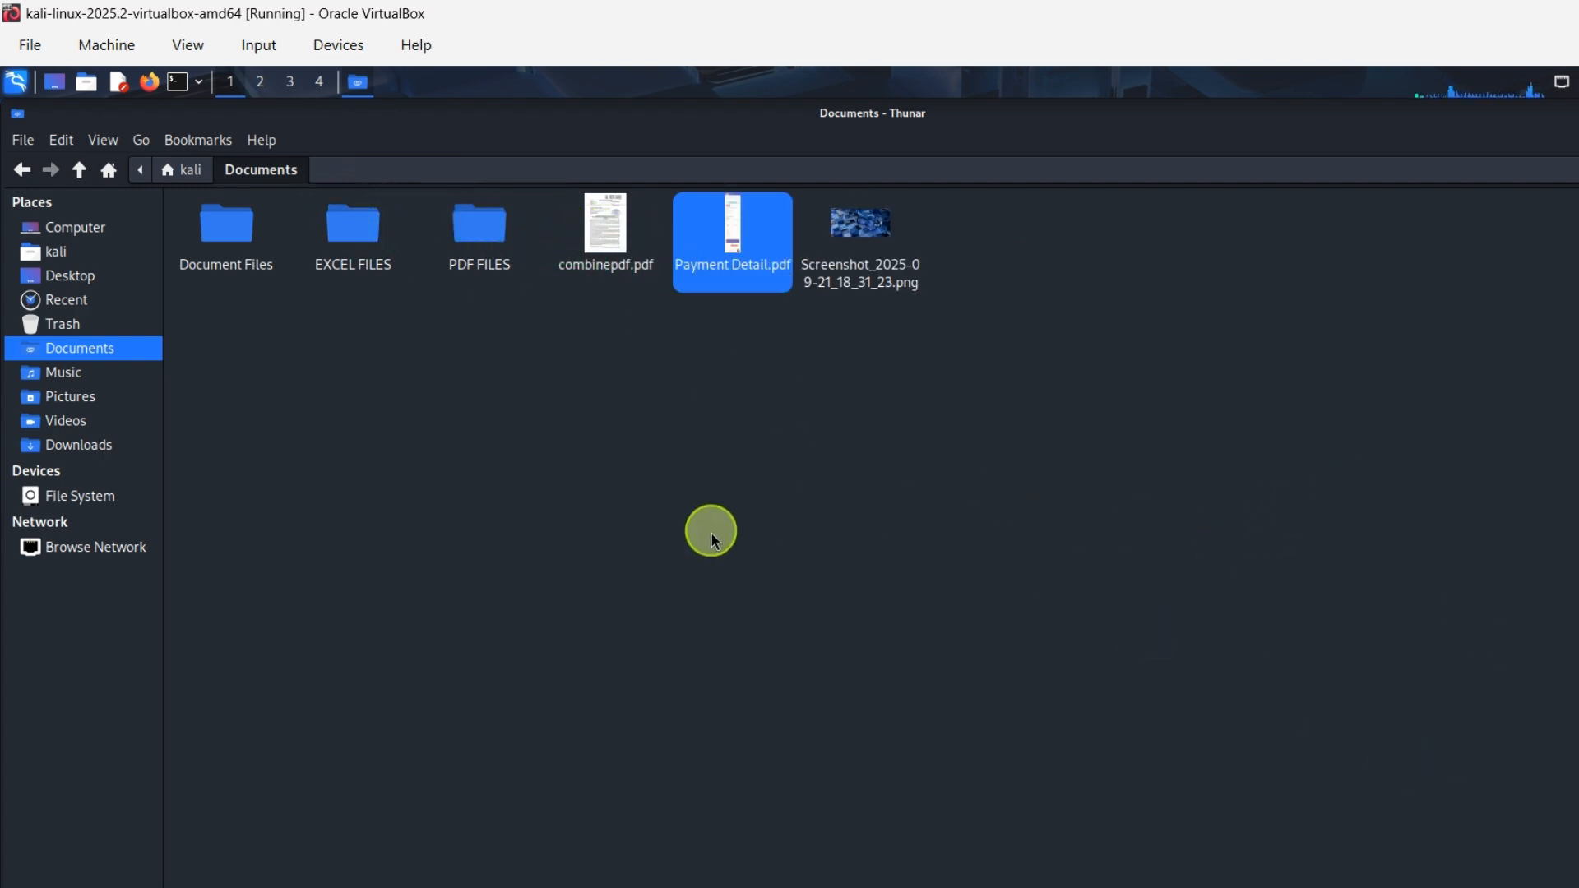
pyautogui.click(876, 532)
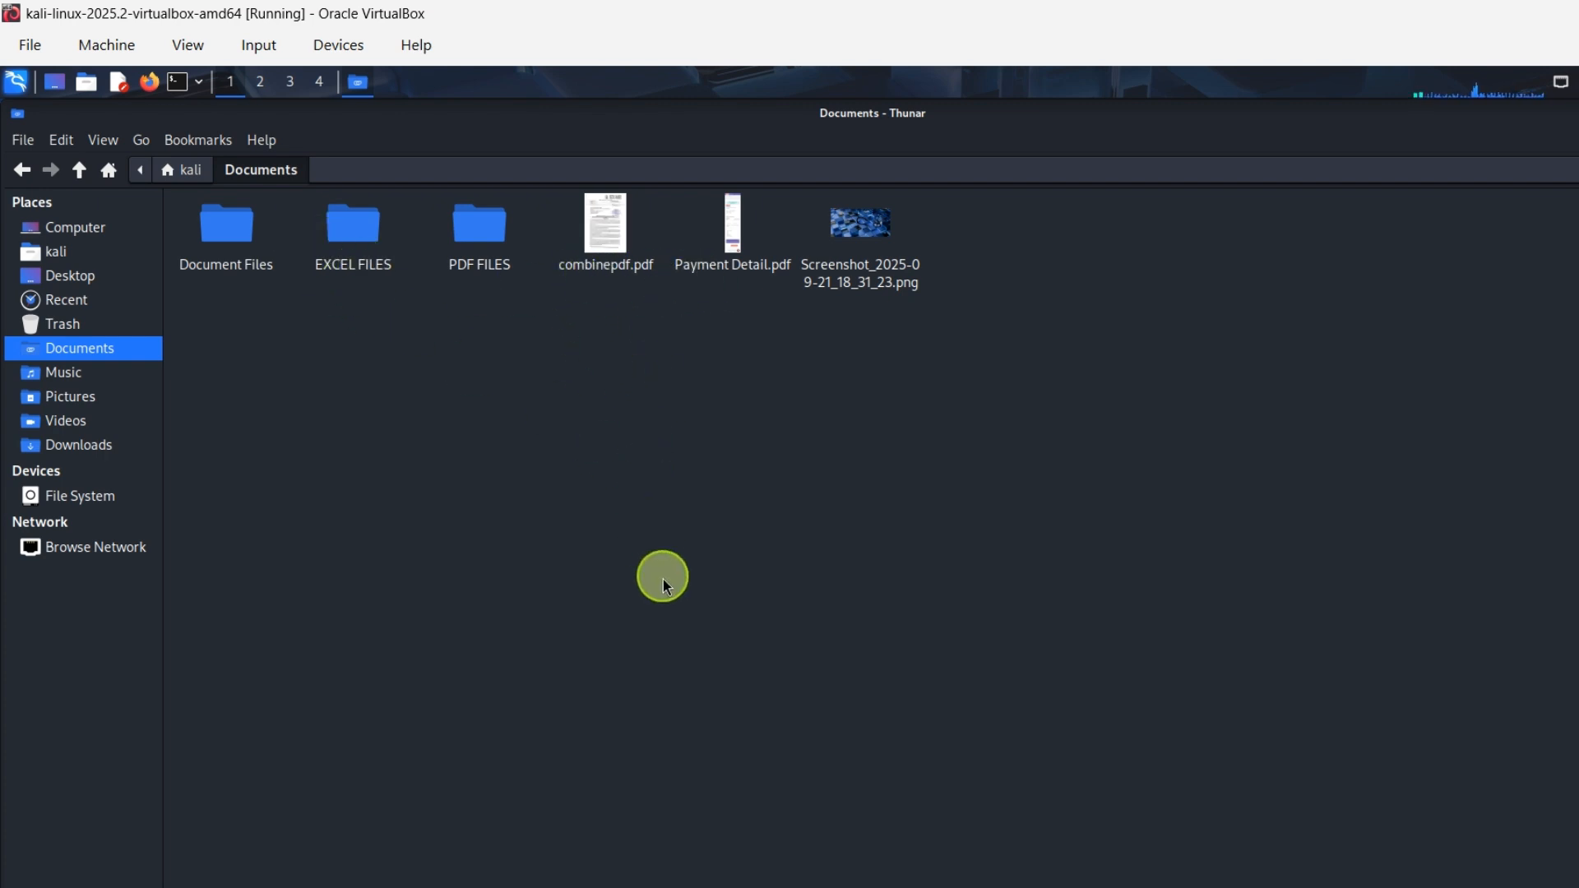
# Move combinepdf.pdf and Payment Detail.pdf together into the PDF FILES folder.
pyautogui.click(610, 237)
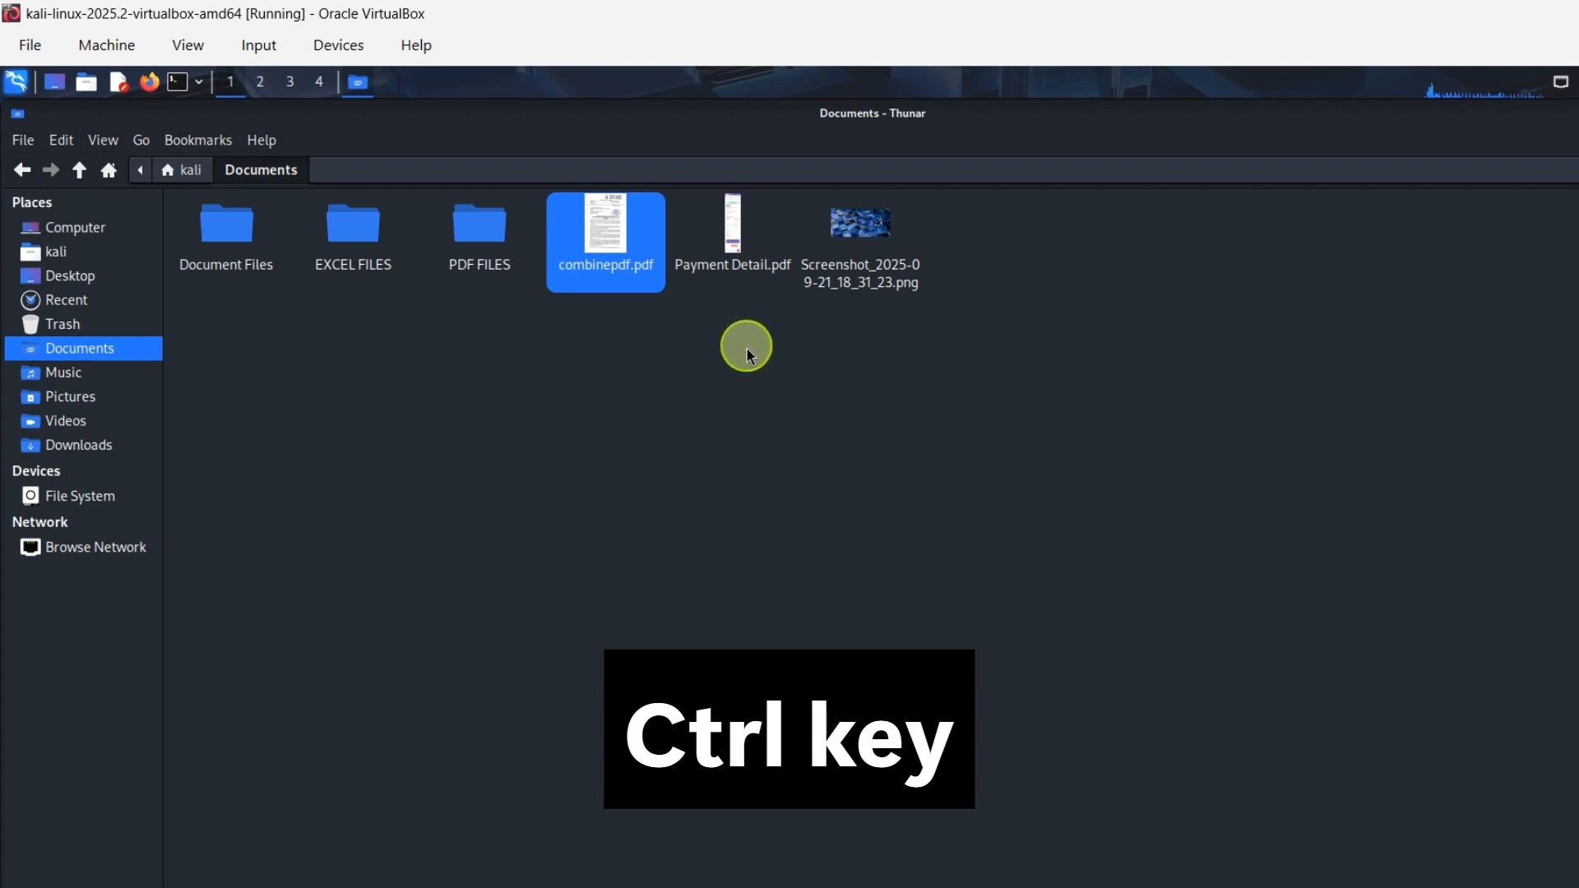
pyautogui.keyDown('ctrl'); pyautogui.click(750, 250); pyautogui.keyUp('ctrl')
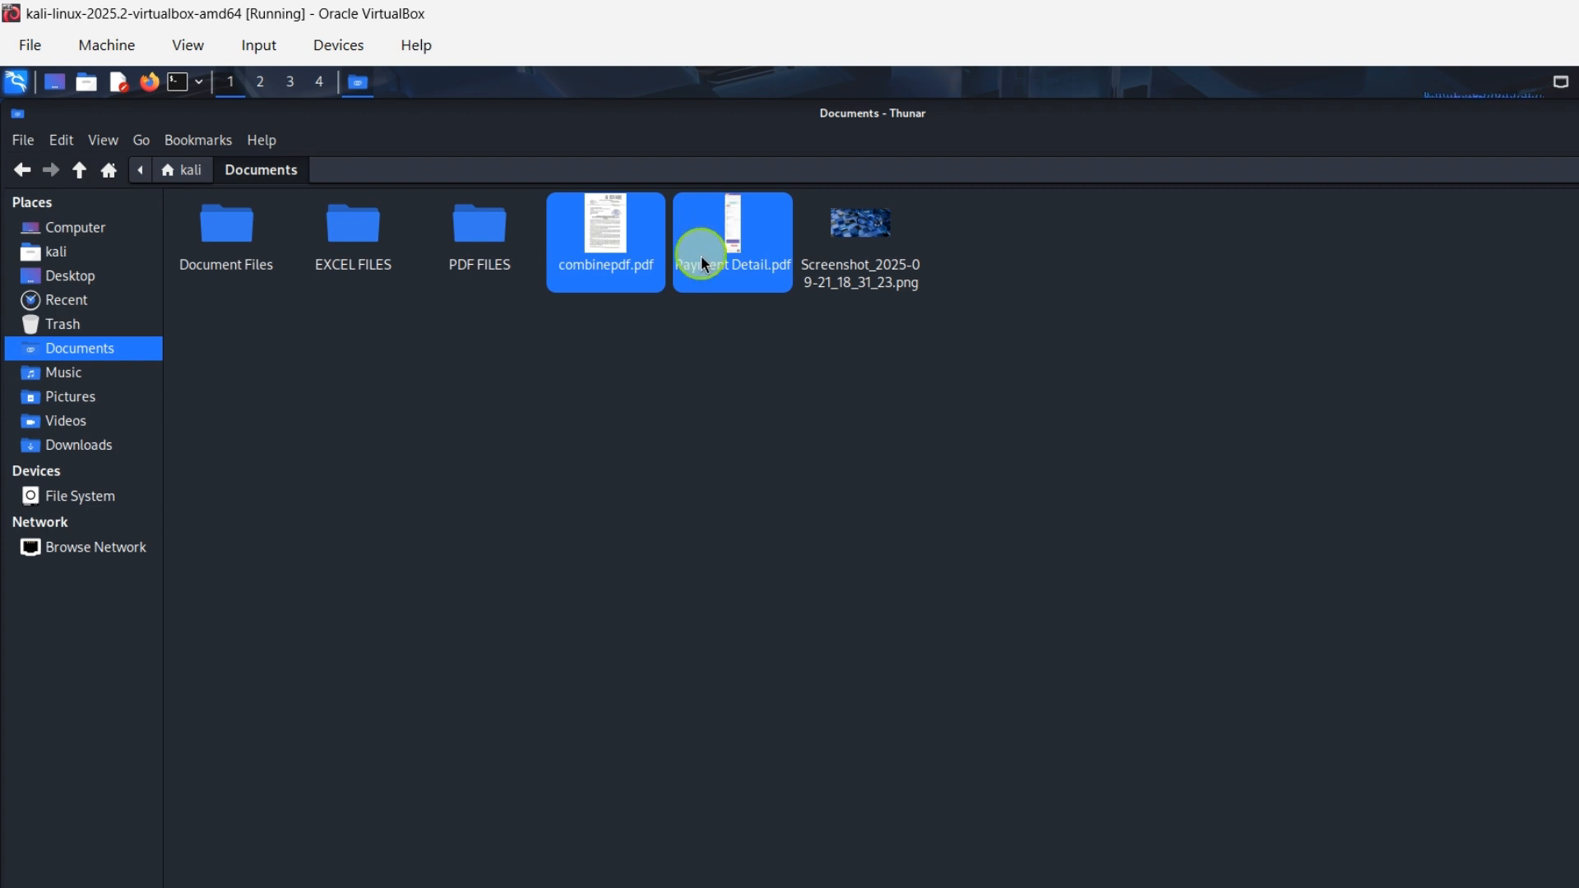
pyautogui.moveTo(702, 258); pyautogui.dragTo(464, 211)
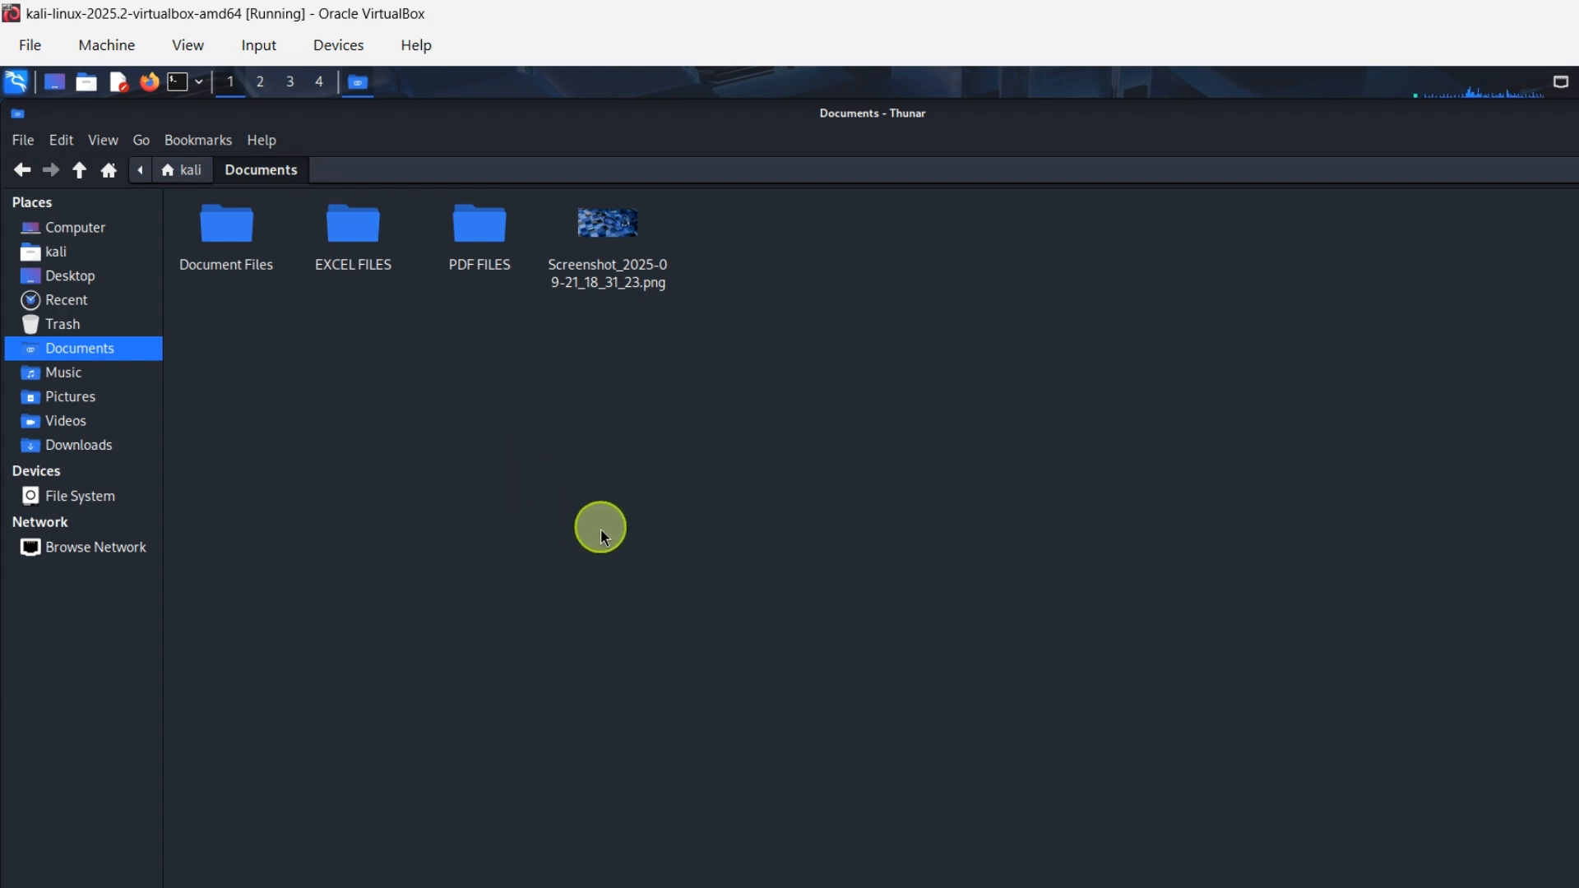
# Move the Screenshot_2025-09-21_18_31_23.png image from Documents into the Pictures folder and clear the selection.
pyautogui.click(635, 274)
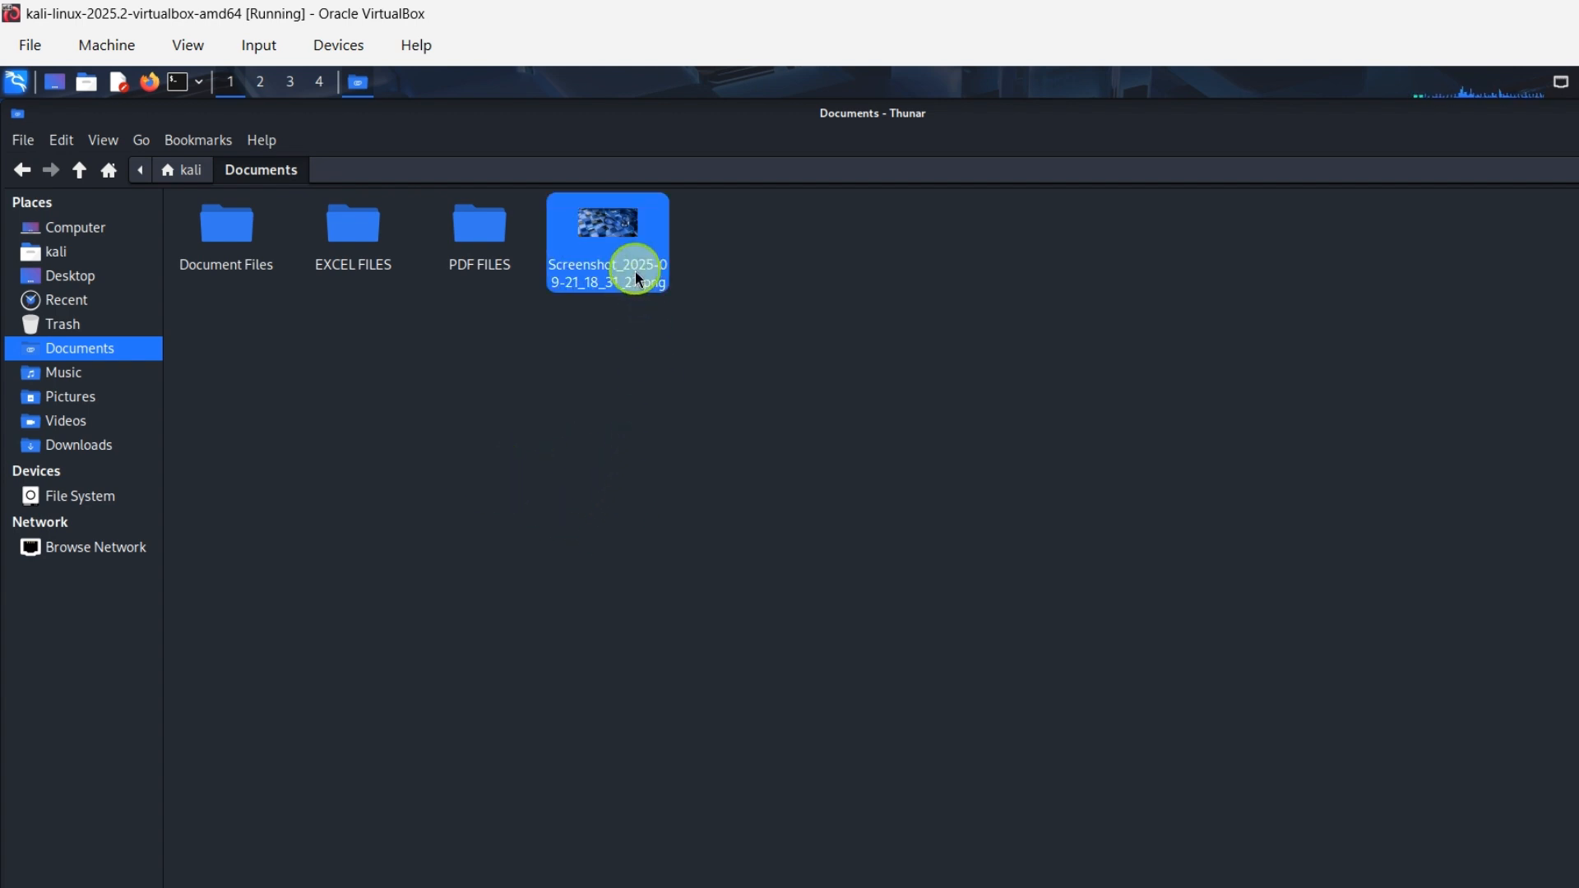
pyautogui.rightClick(629, 239)
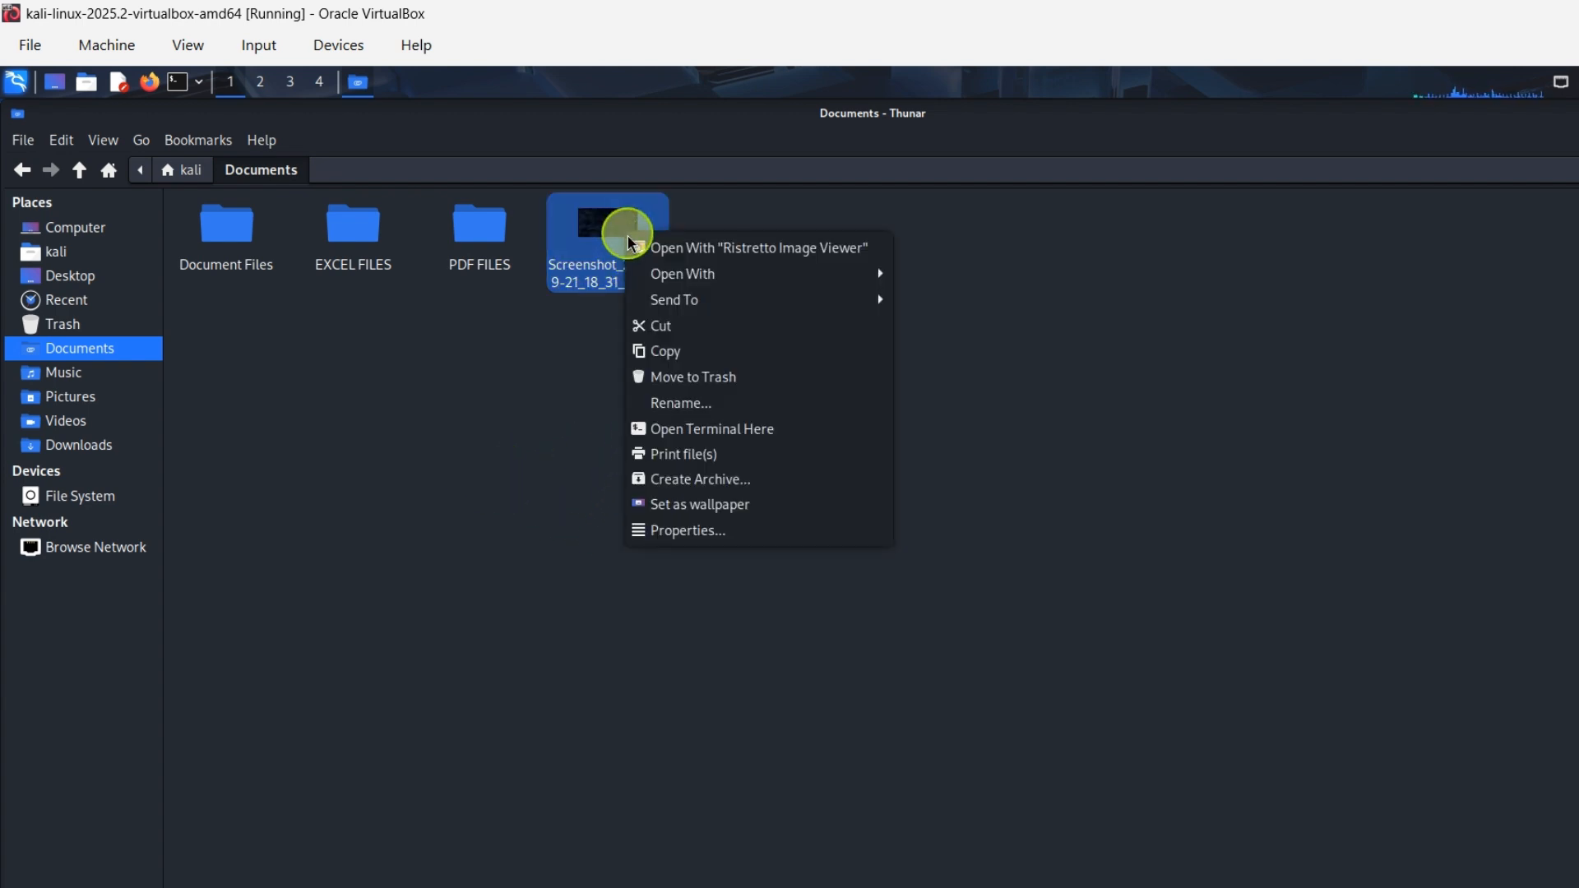
pyautogui.click(665, 325)
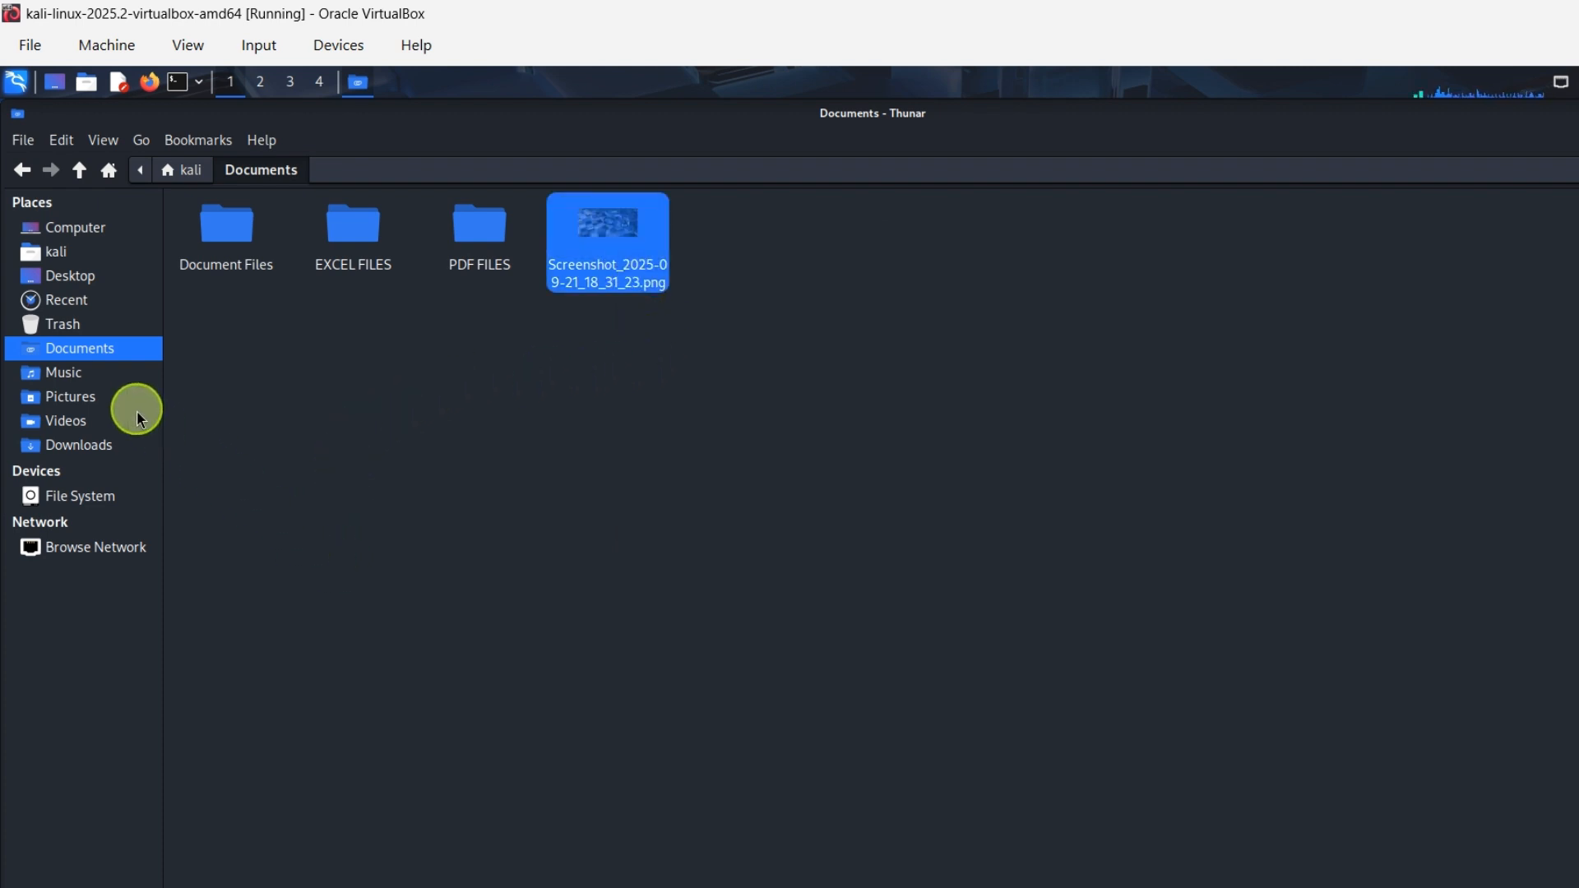
pyautogui.click(73, 399)
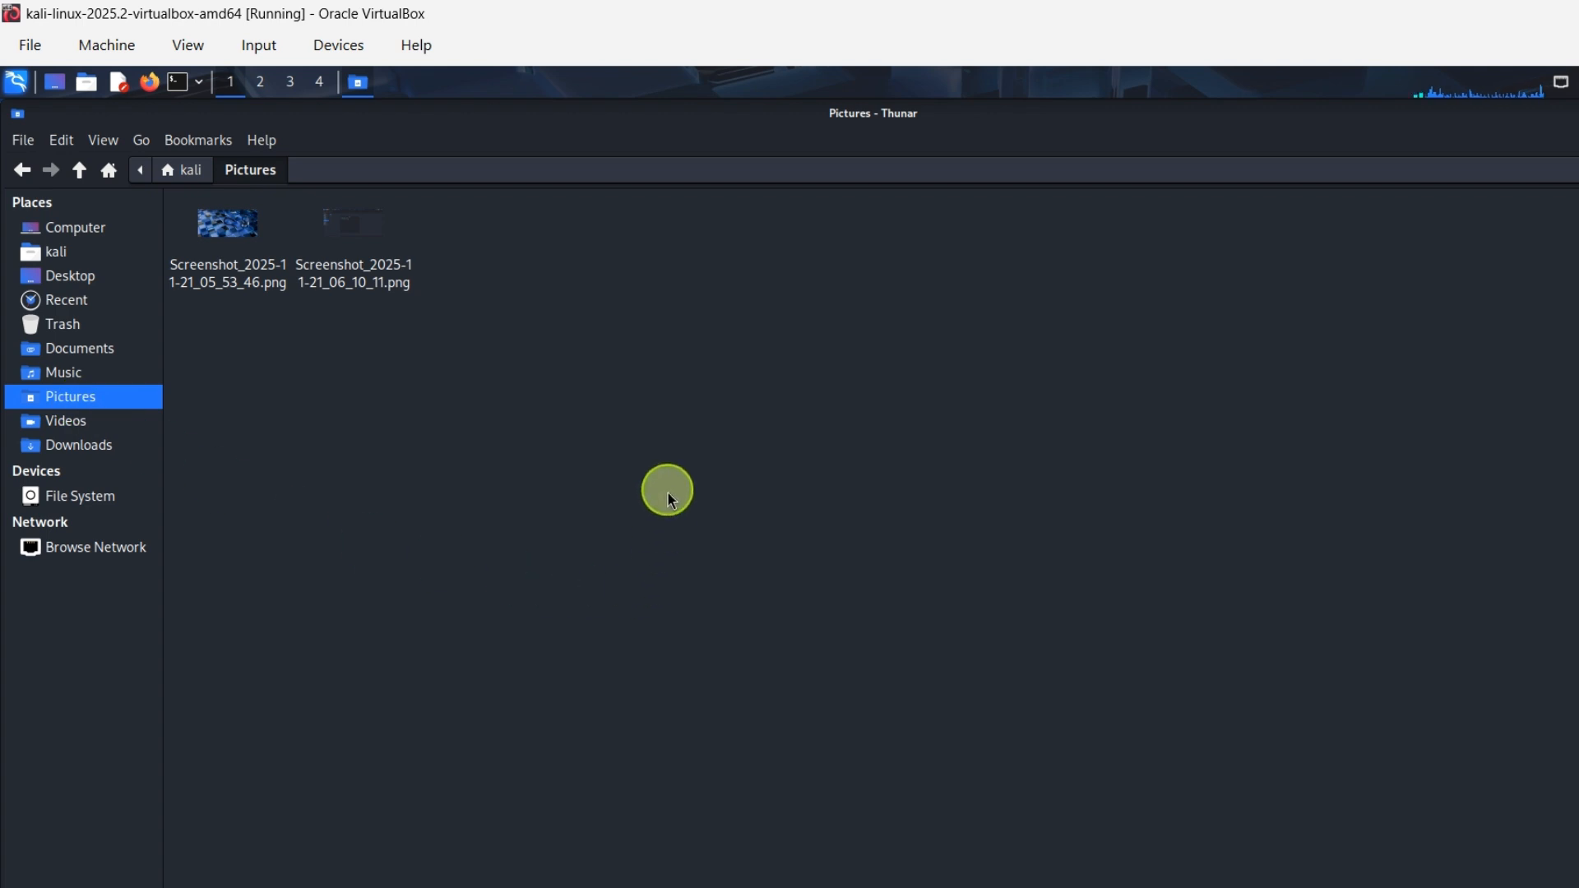
pyautogui.rightClick(746, 391)
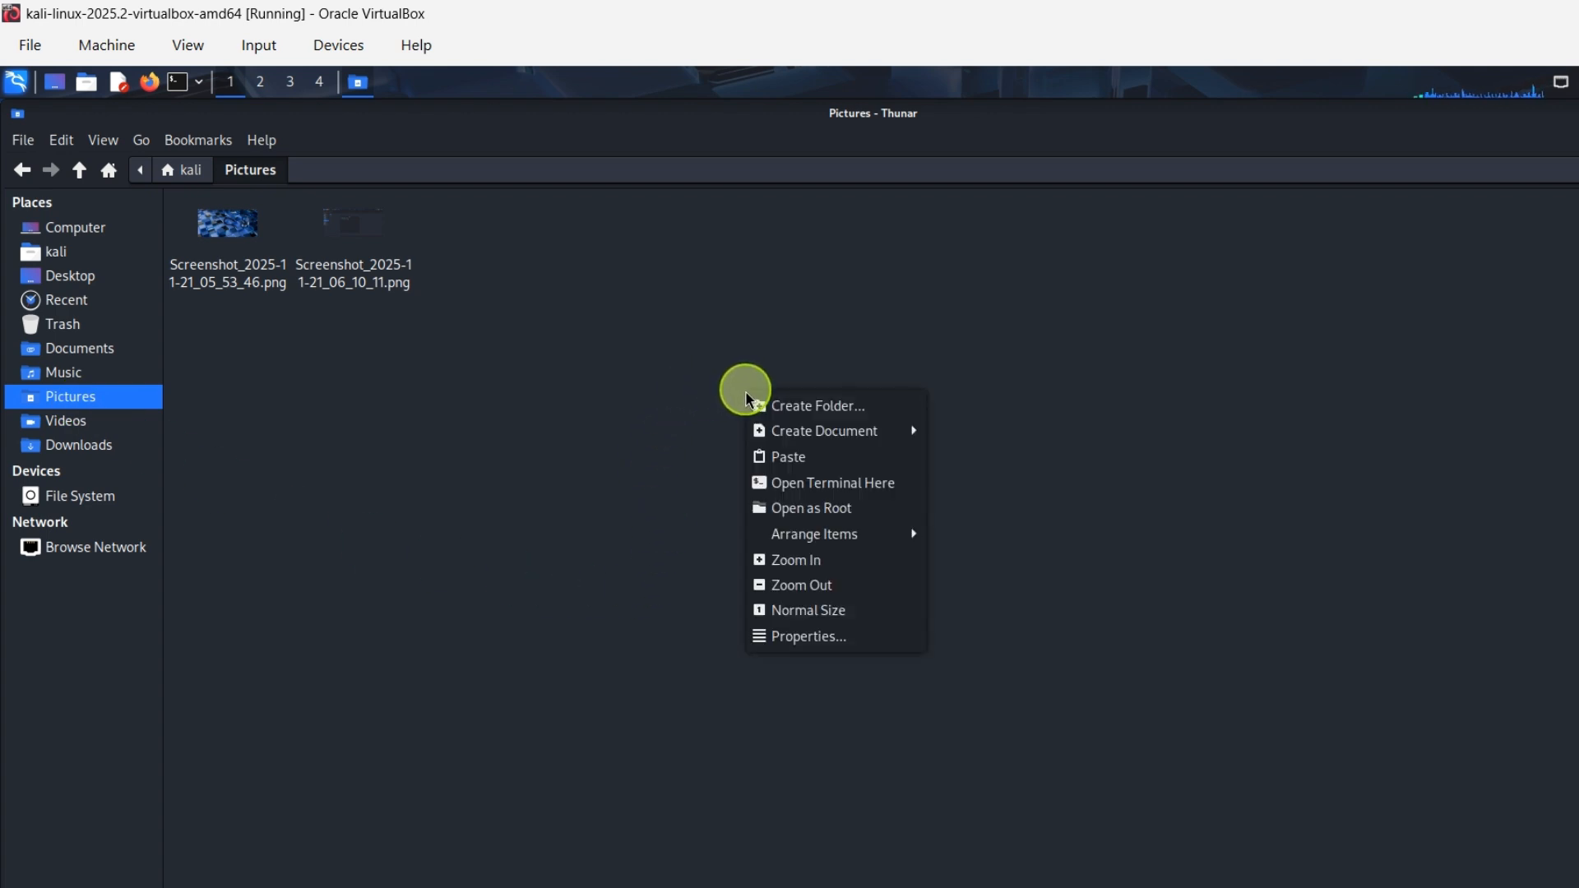
pyautogui.click(773, 457)
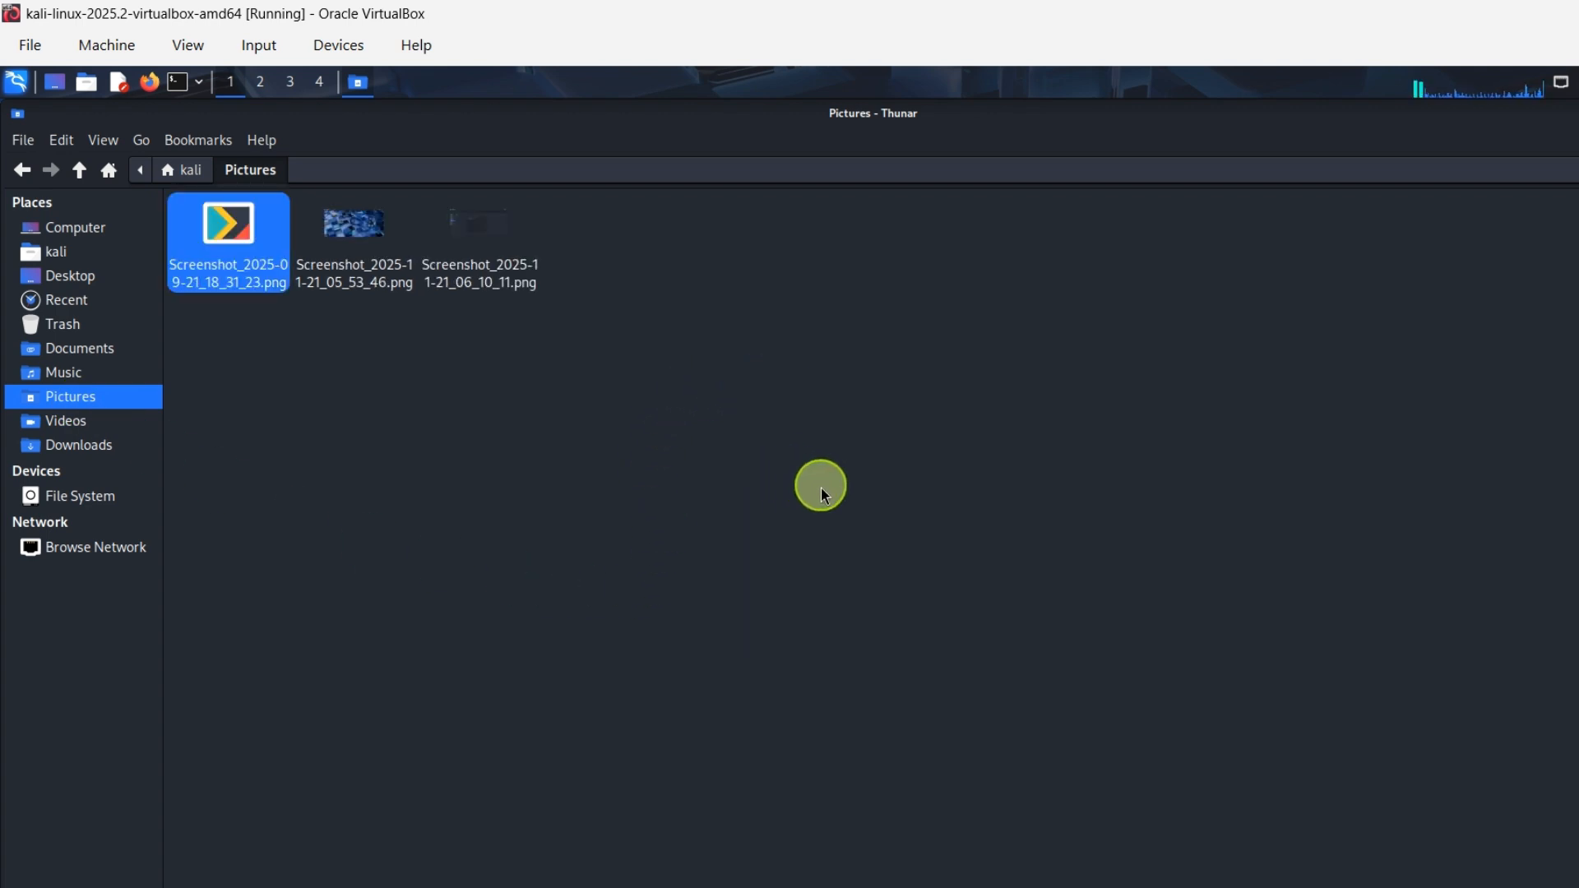
pyautogui.click(744, 499)
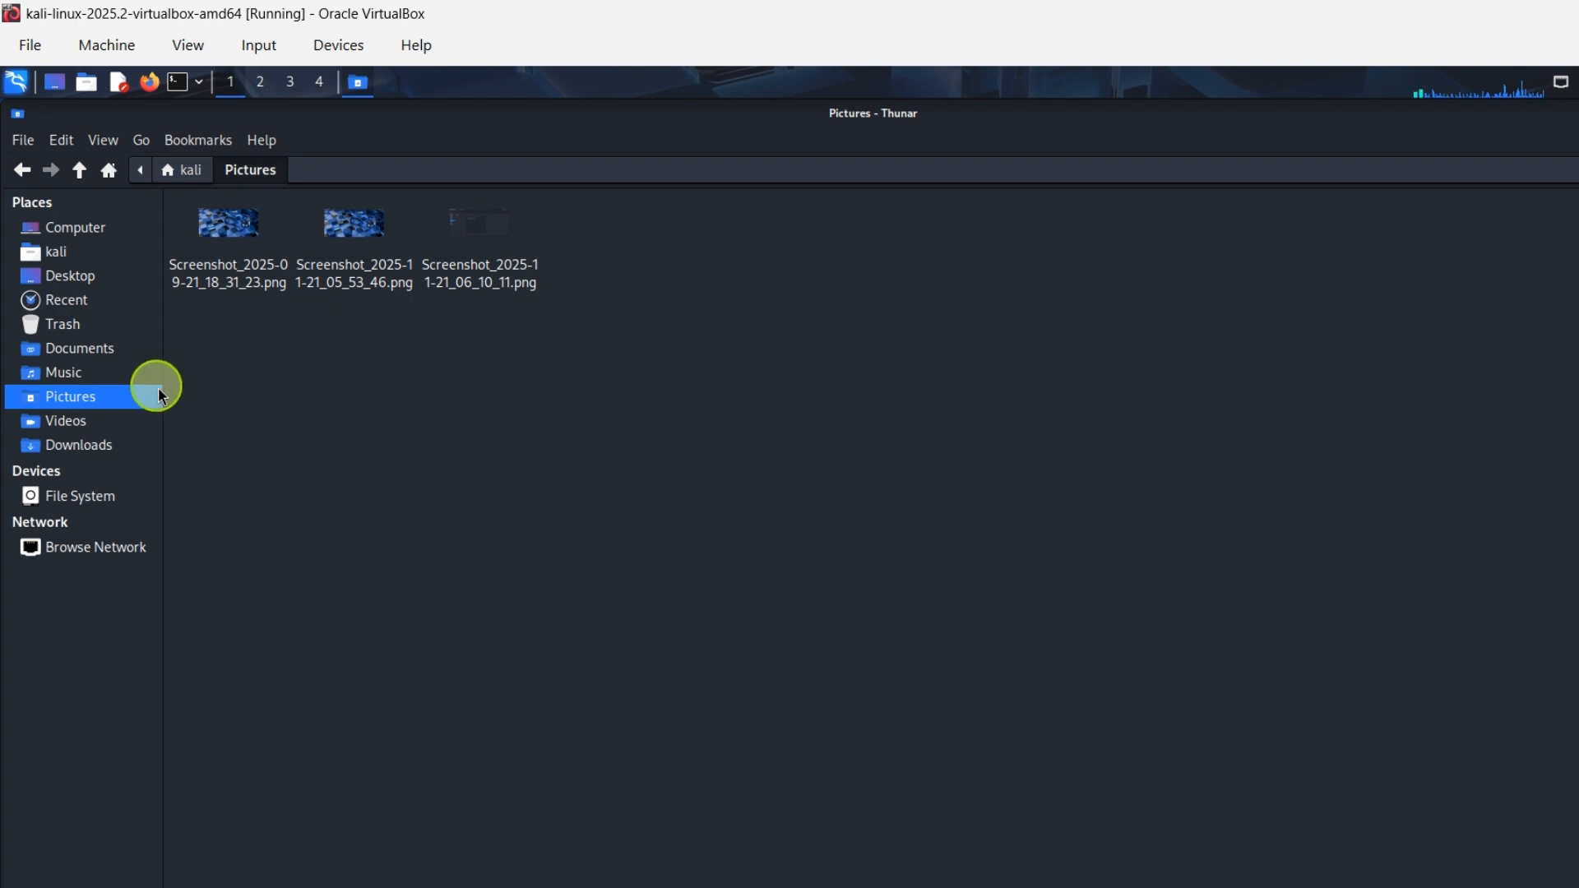
# Return to the Documents folder to check its subfolders with nothing selected, and open the Videos folder to view its contents.
pyautogui.click(103, 349)
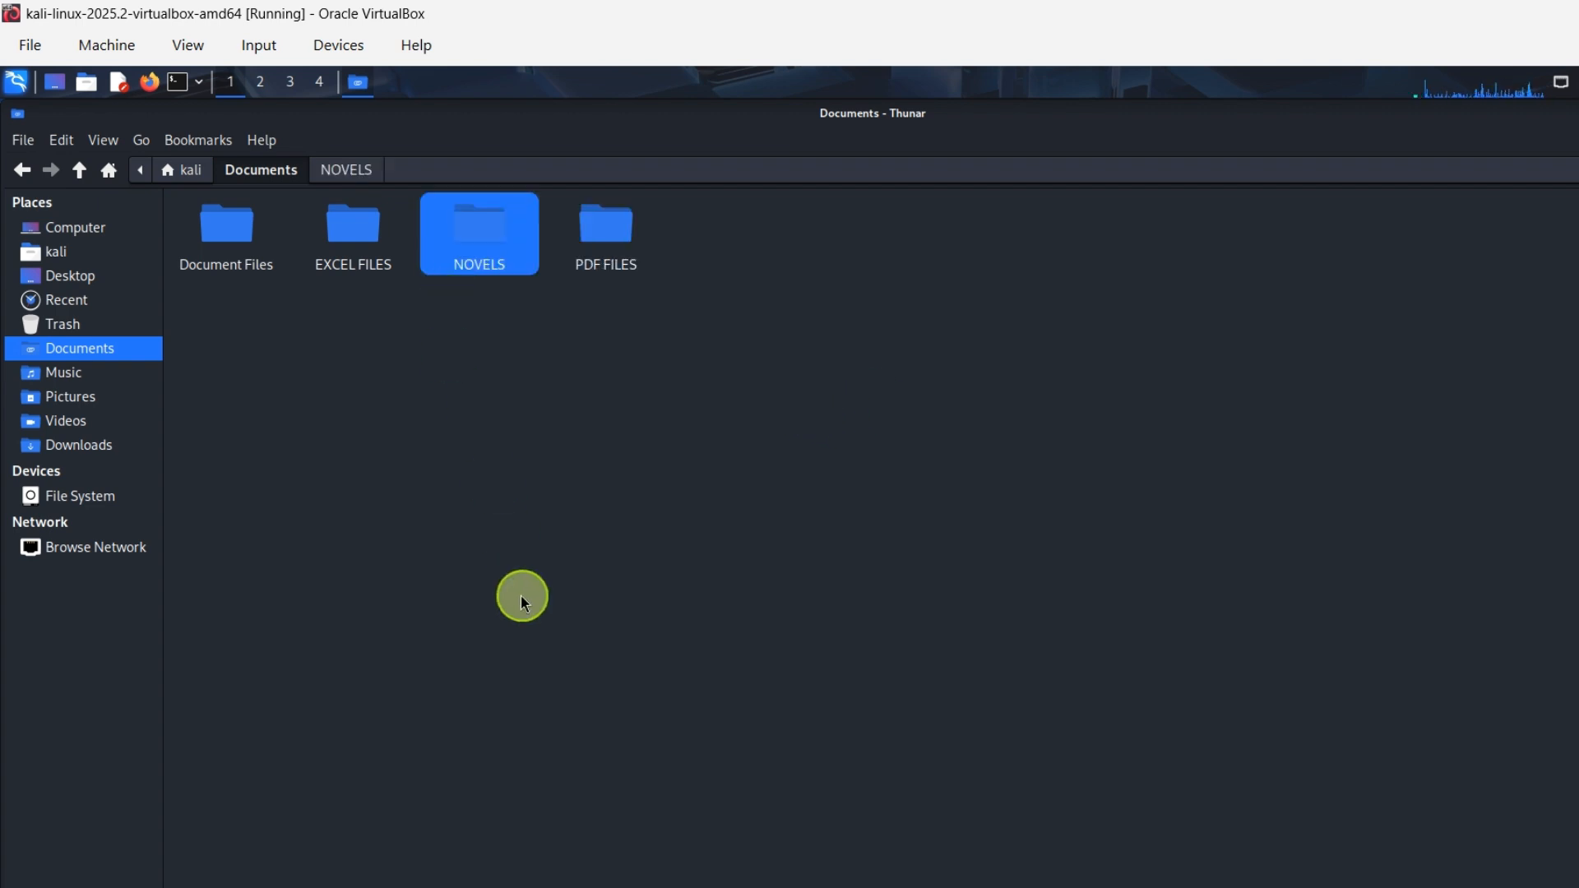
pyautogui.click(521, 551)
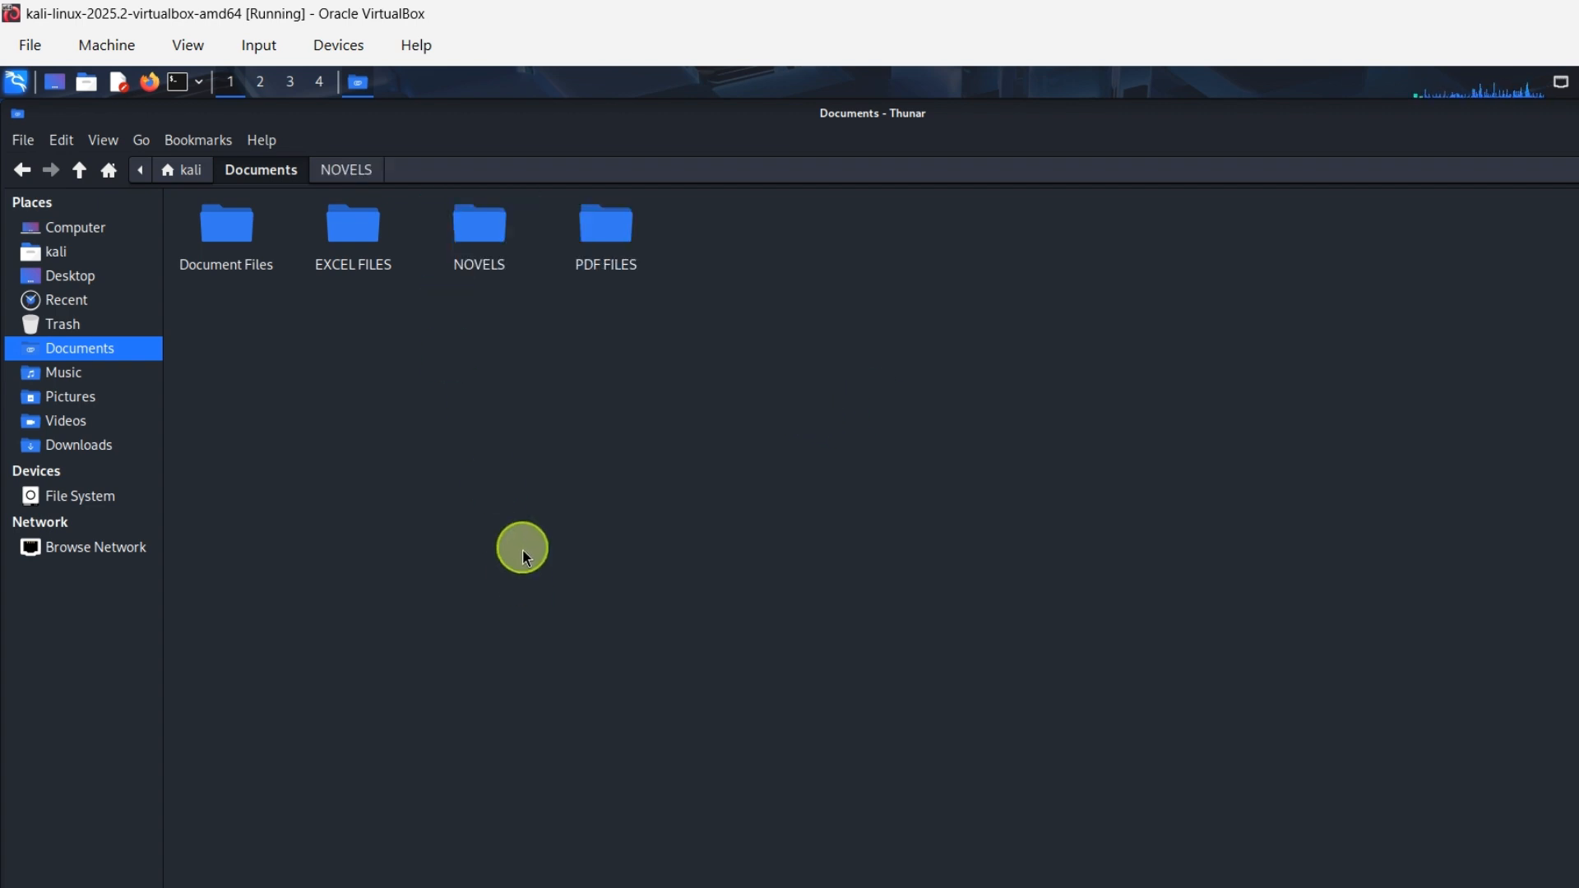
pyautogui.click(68, 423)
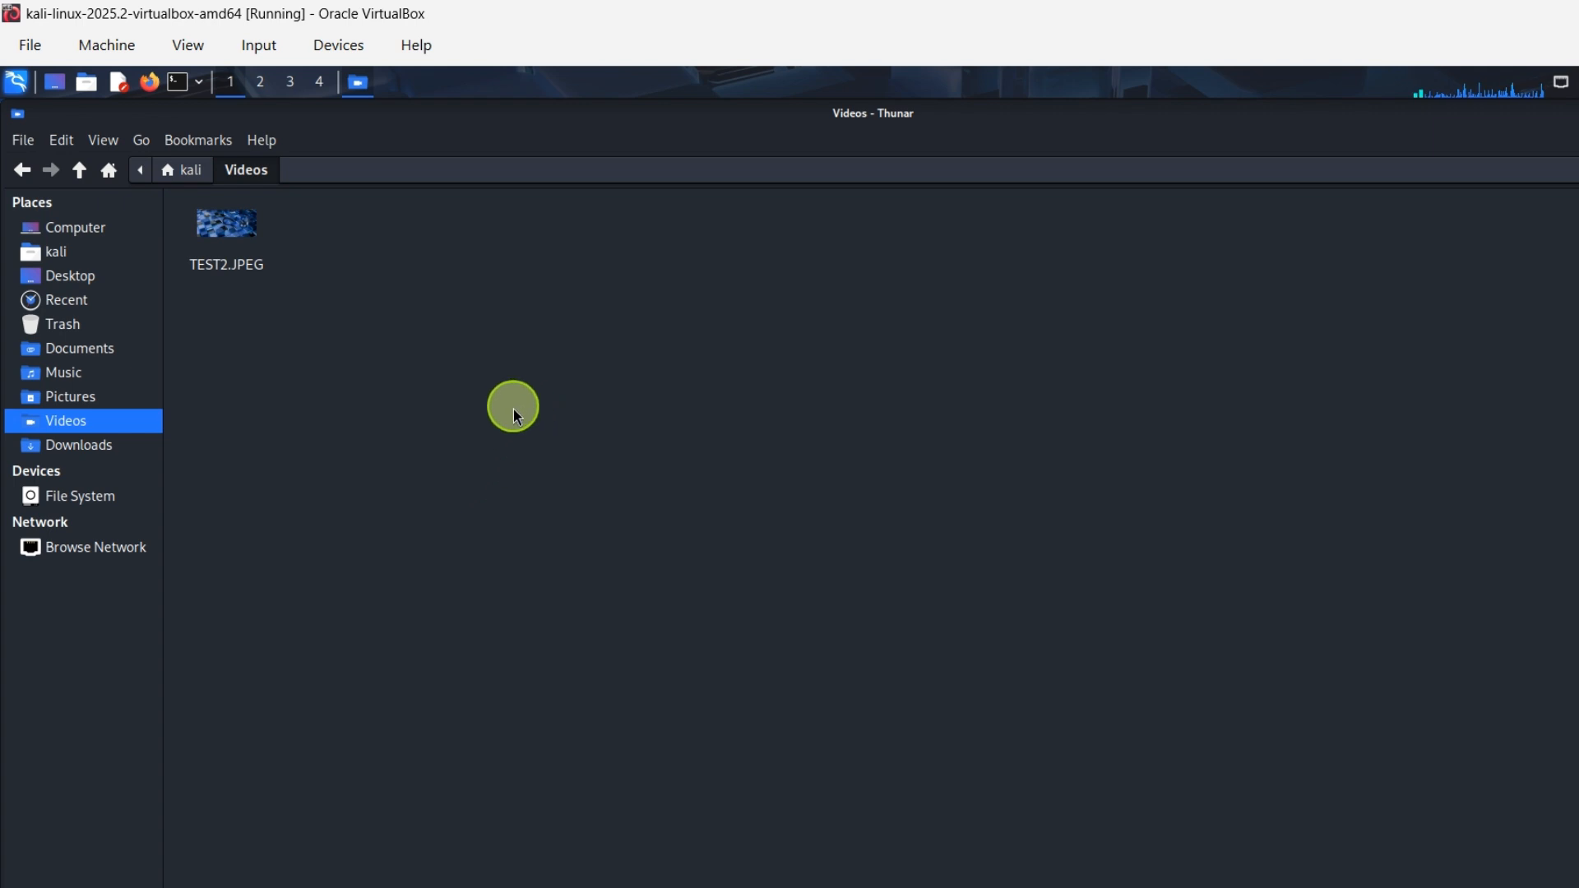